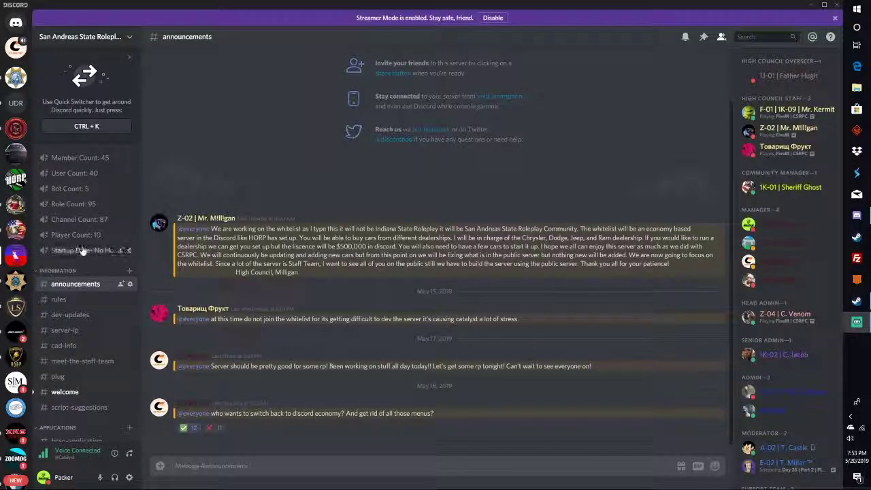
Scroll through the announcements channel and dismiss the purple Streamer Mode notice.
scroll(85, 249, "down", 1)
scroll(85, 248, "up", 1)
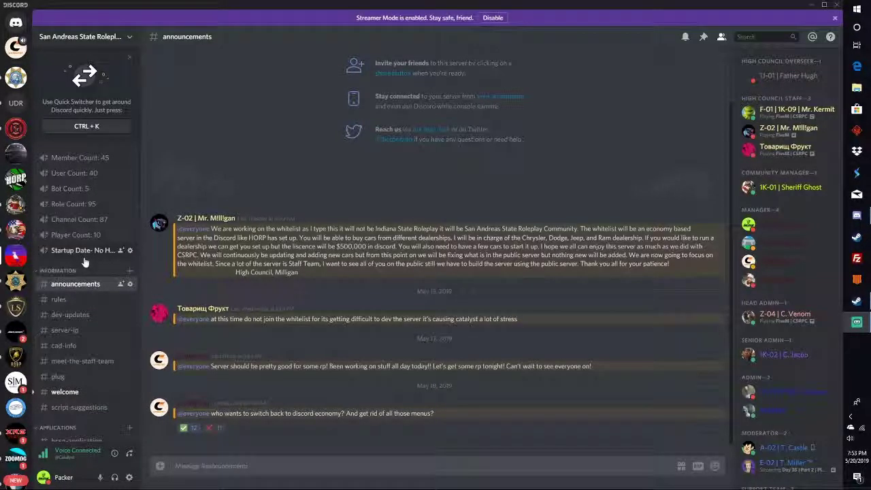
scroll(85, 262, "down", 3)
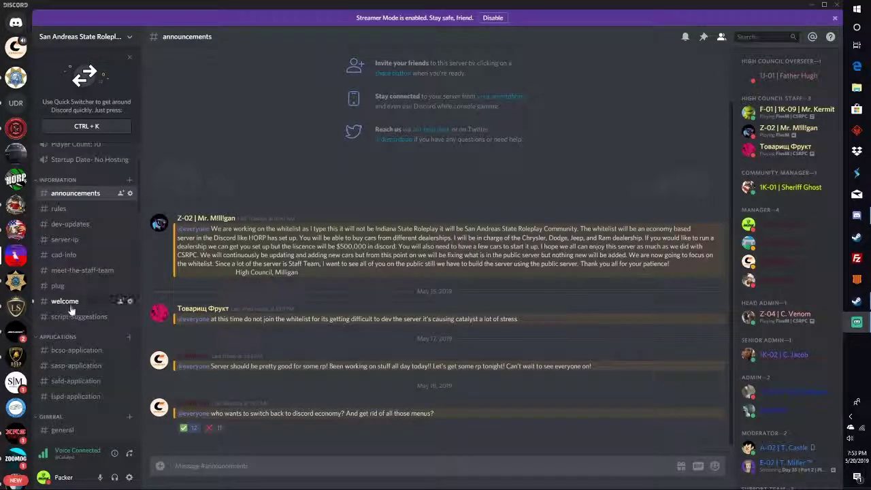
scroll(76, 306, "down", 2)
scroll(81, 303, "up", 2)
scroll(85, 306, "down", 2)
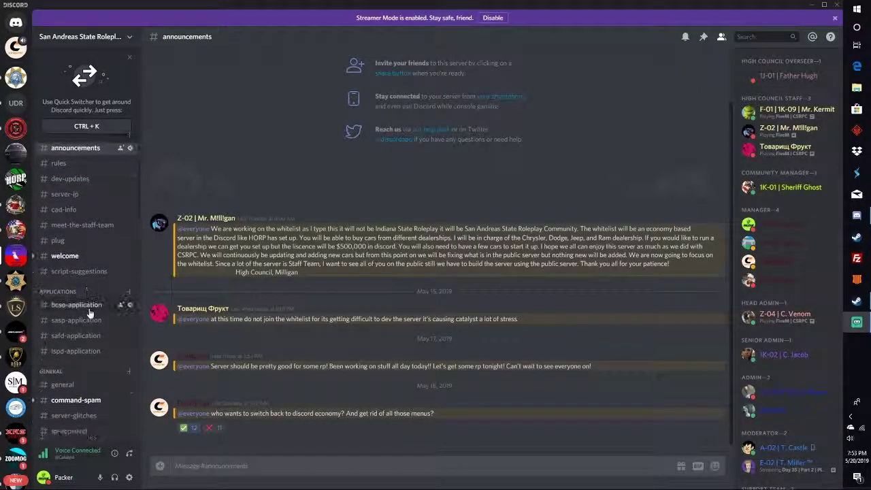
scroll(89, 317, "up", 1)
scroll(87, 324, "down", 1)
scroll(89, 325, "up", 1)
scroll(90, 327, "down", 1)
scroll(90, 328, "up", 2)
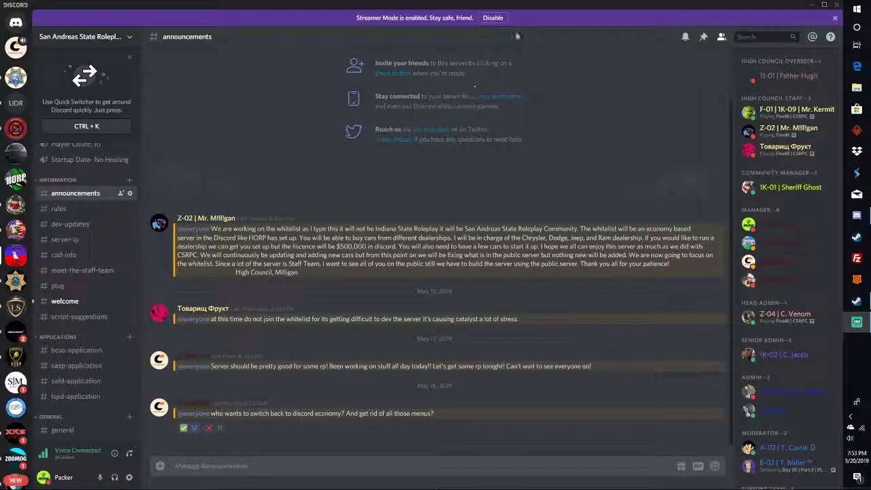
left_click(833, 18)
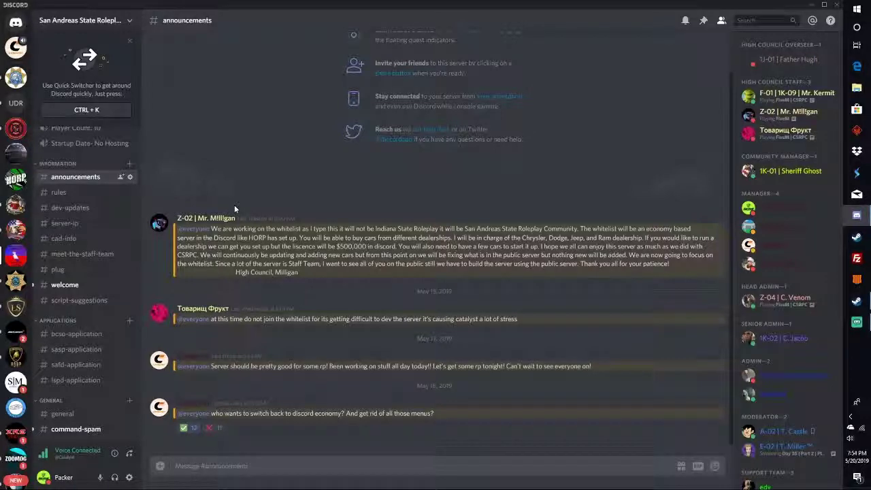
Read through #rules, highlighting the list of fines and then clearing the highlight.
left_click(102, 193)
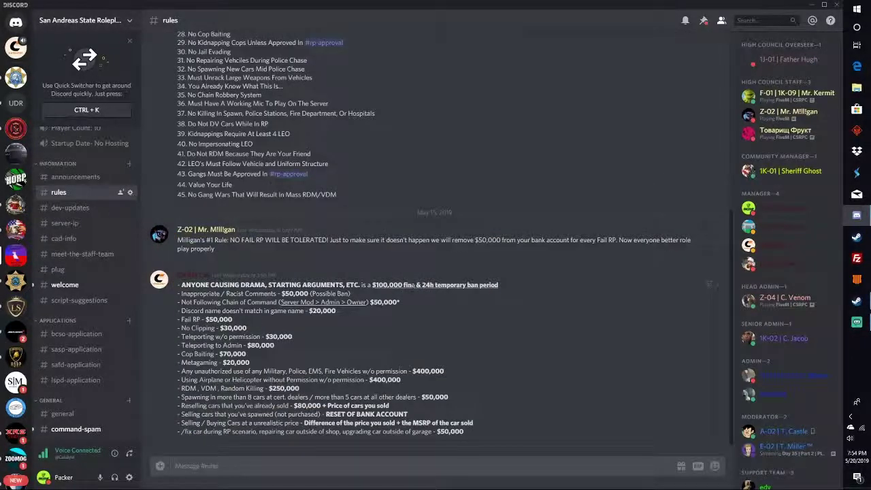
scroll(411, 291, "up", 5)
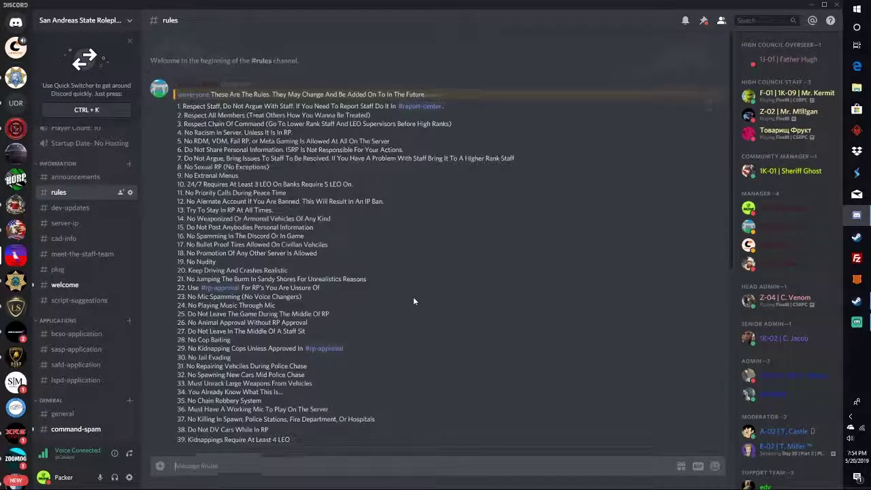
scroll(413, 297, "down", 3)
scroll(412, 298, "up", 3)
scroll(414, 303, "down", 5)
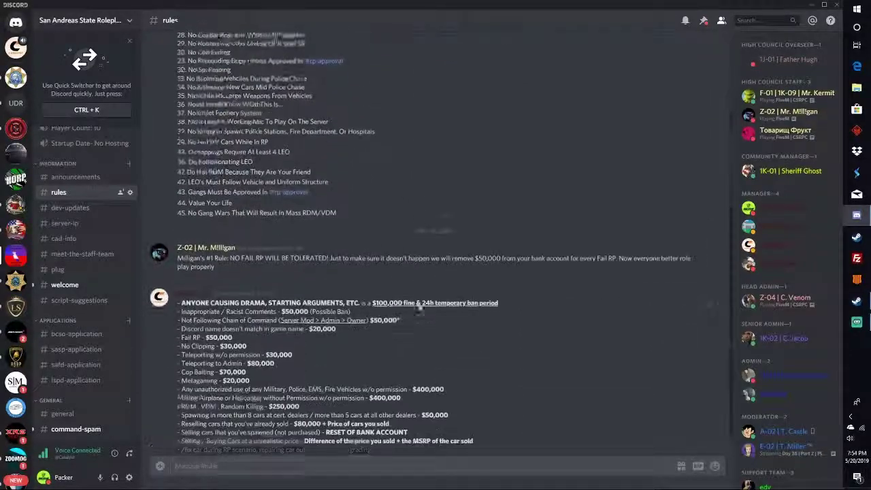
left_click_drag(179, 281, 469, 441)
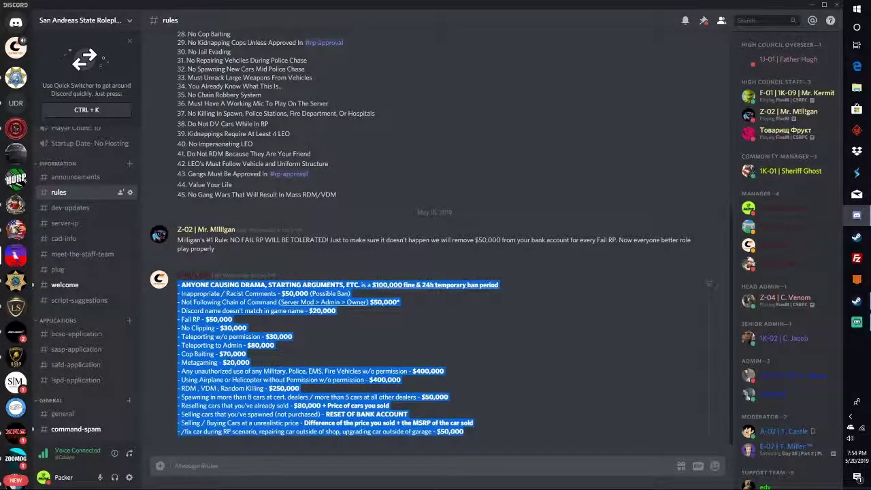
left_click(499, 286)
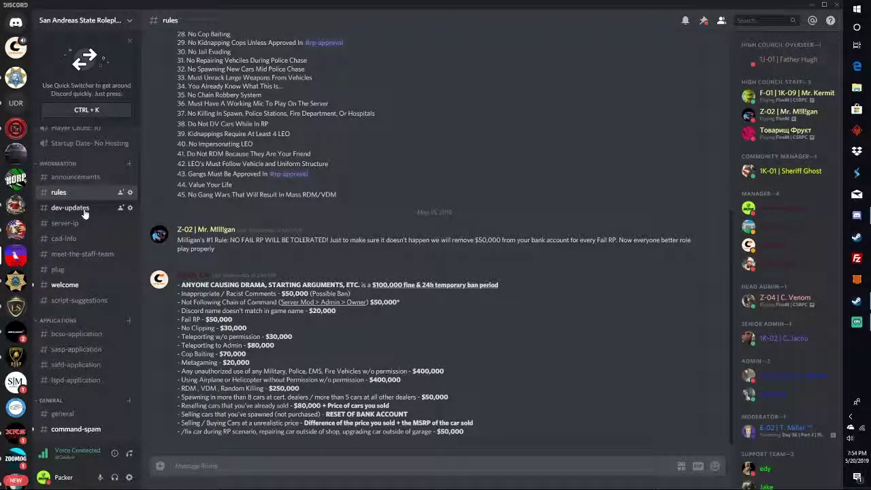
scroll(83, 212, "down", 2)
View #dev-updates, then in #server-ip highlight the address 142.44.206.229:30120.
left_click(81, 165)
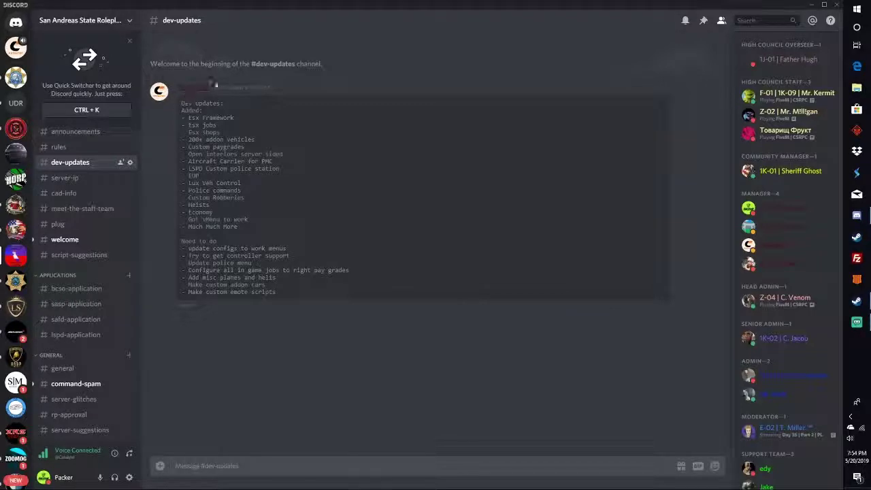
left_click(64, 178)
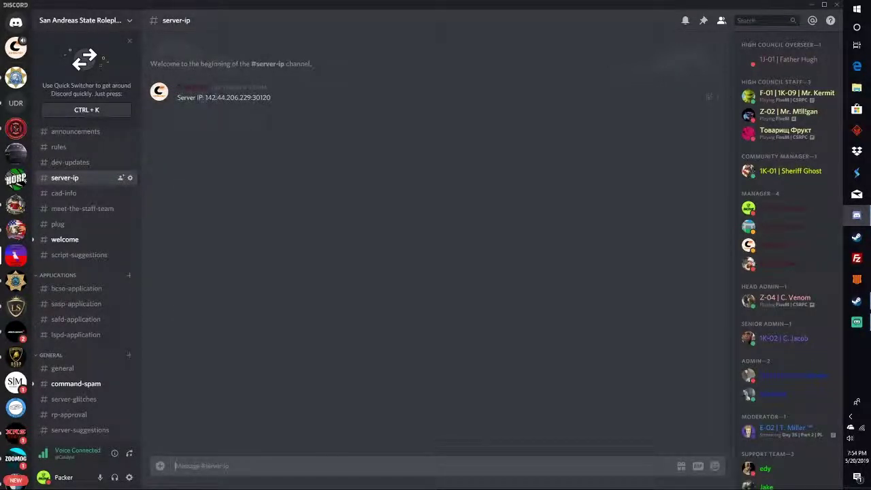
left_click_drag(204, 97, 307, 106)
left_click(276, 82)
View the first Manager member's profile and roles, then close it.
scroll(809, 316, "down", 1)
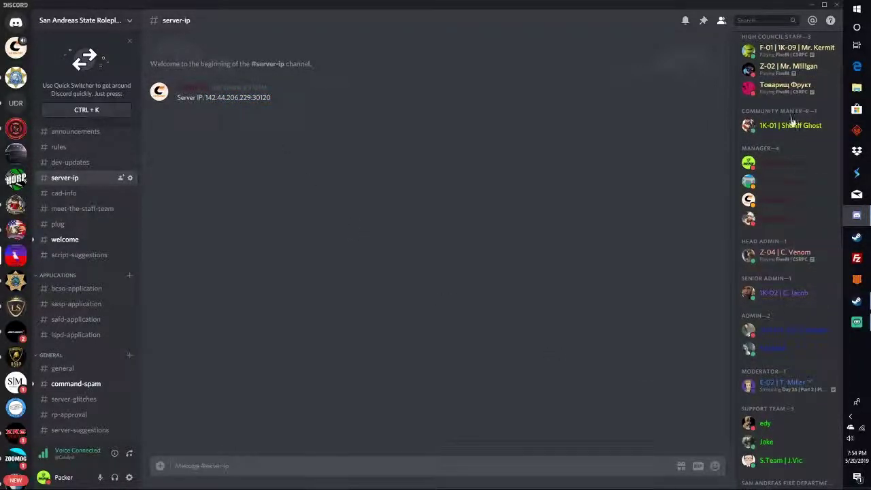
left_click(789, 163)
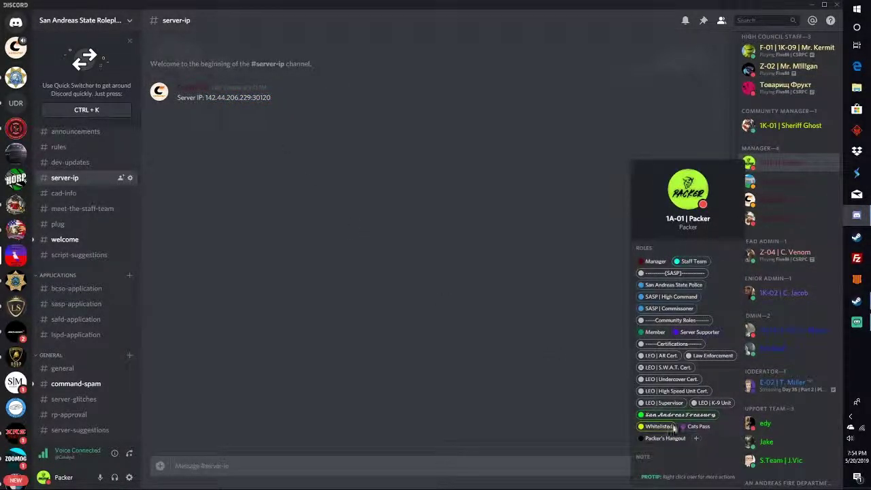
left_click(482, 342)
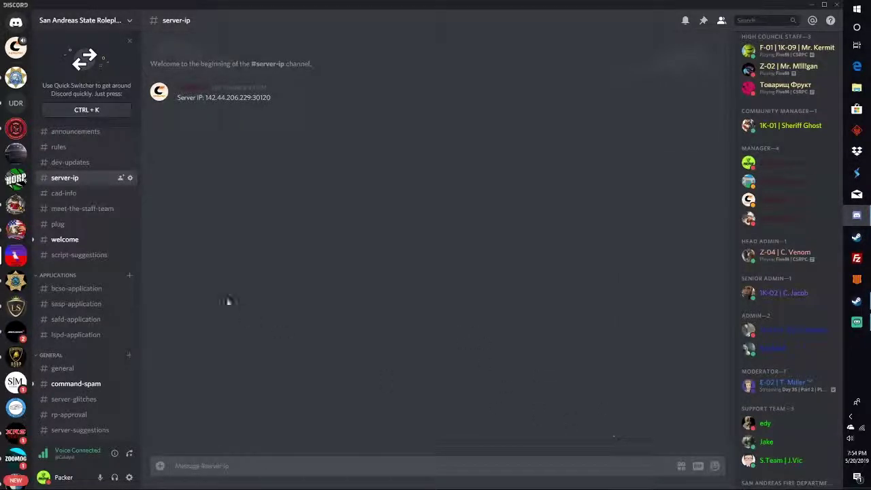
Tour #cad-info, #meet-the-staff-team, #plug, #welcome and #script-suggestions in turn.
left_click(65, 193)
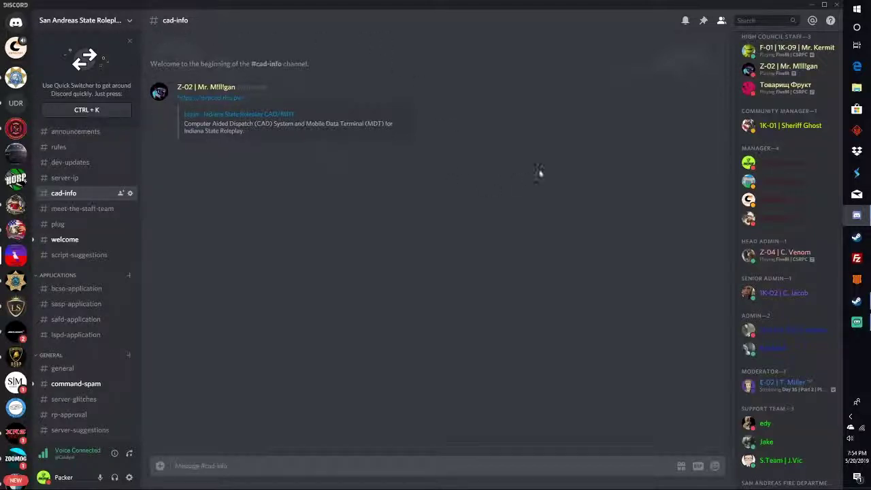
left_click(100, 212)
scroll(255, 230, "up", 15)
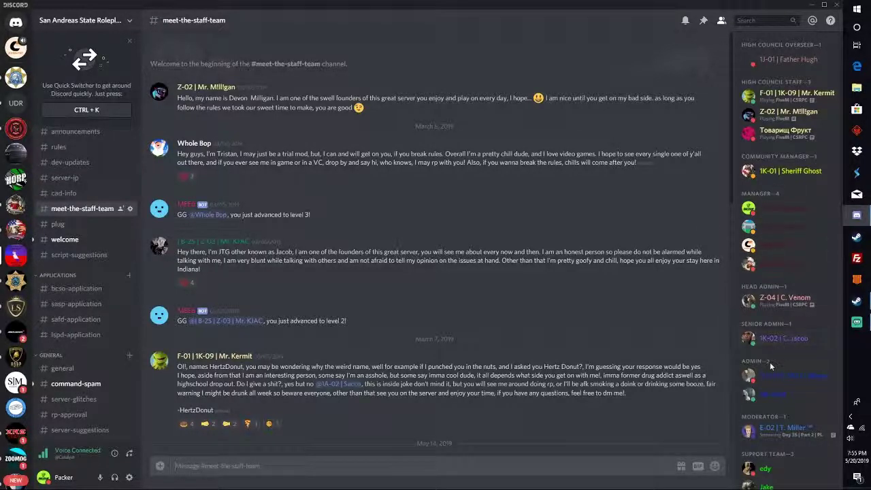
scroll(770, 367, "down", 1)
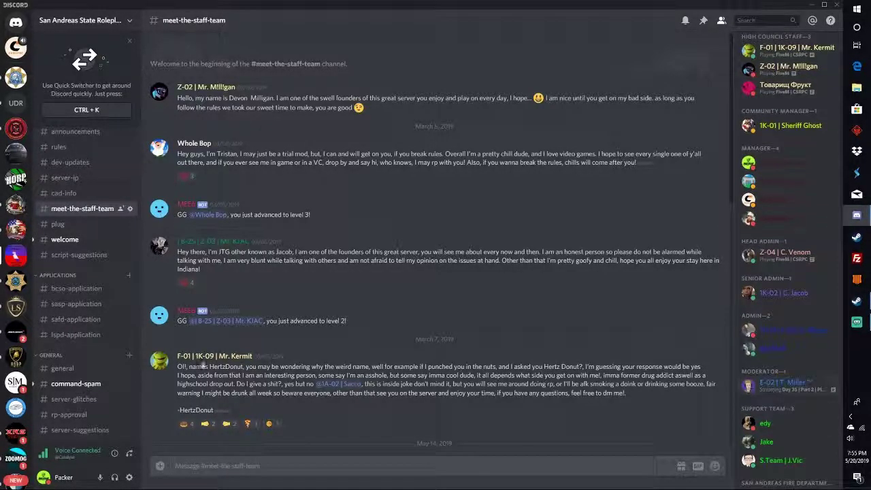
left_click(85, 224)
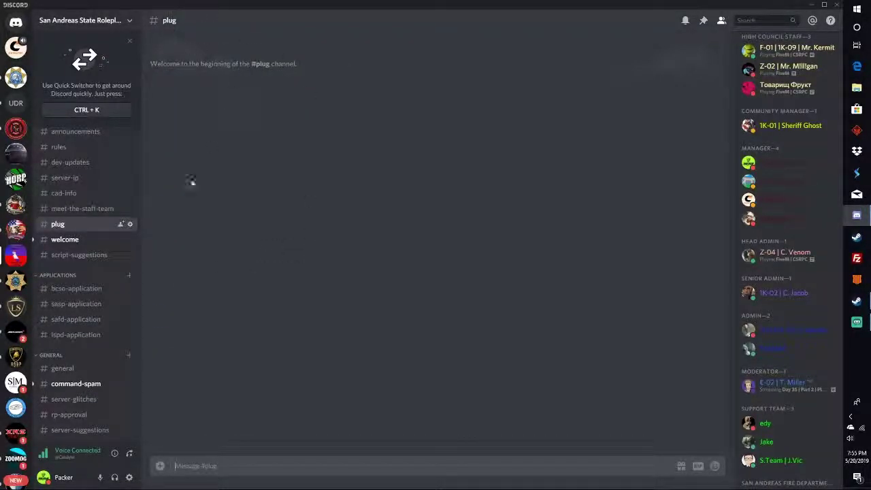
left_click(88, 239)
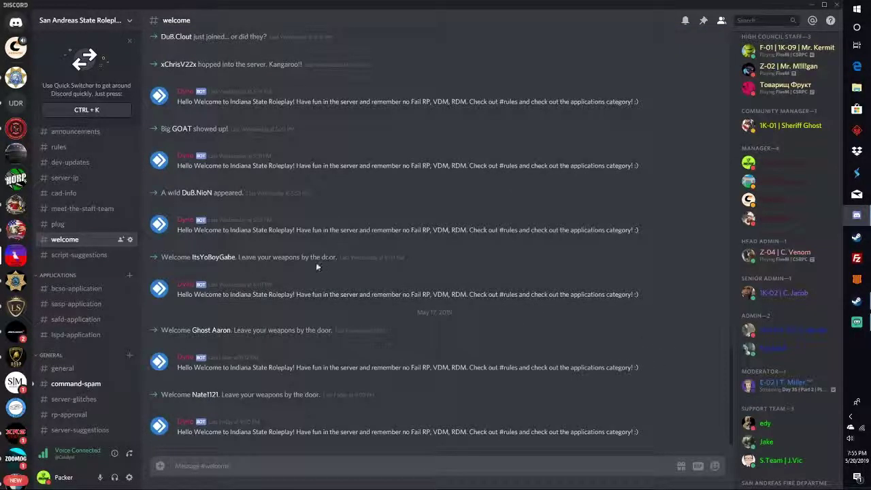
left_click(91, 256)
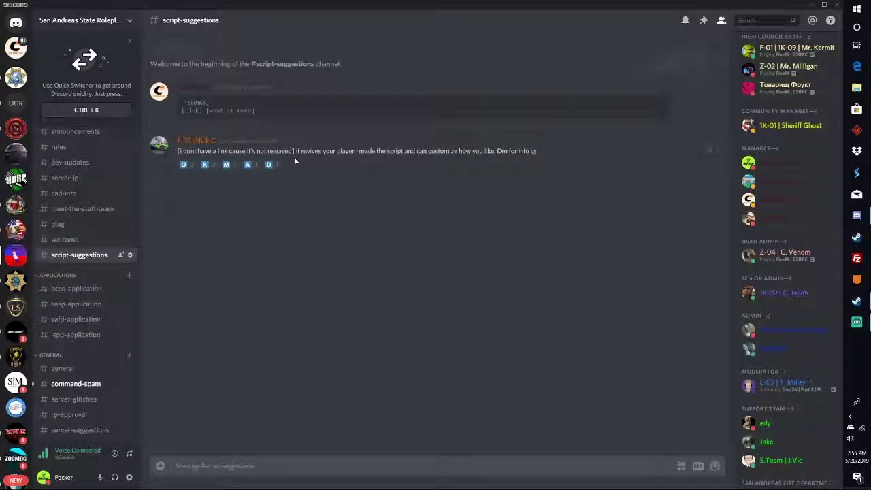
scroll(81, 289, "down", 3)
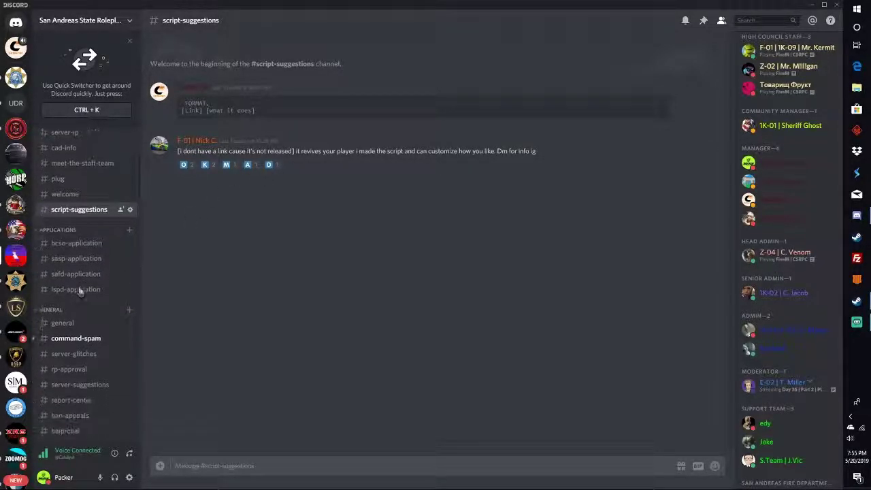
Look through the bcso, sasp, safd and lspd application channels.
left_click(87, 201)
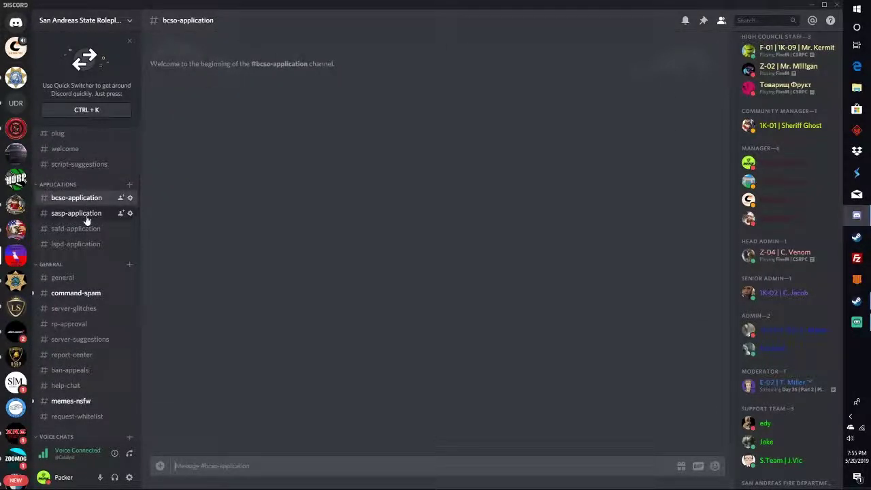
left_click(86, 215)
left_click(88, 229)
left_click(91, 243)
left_click(85, 213)
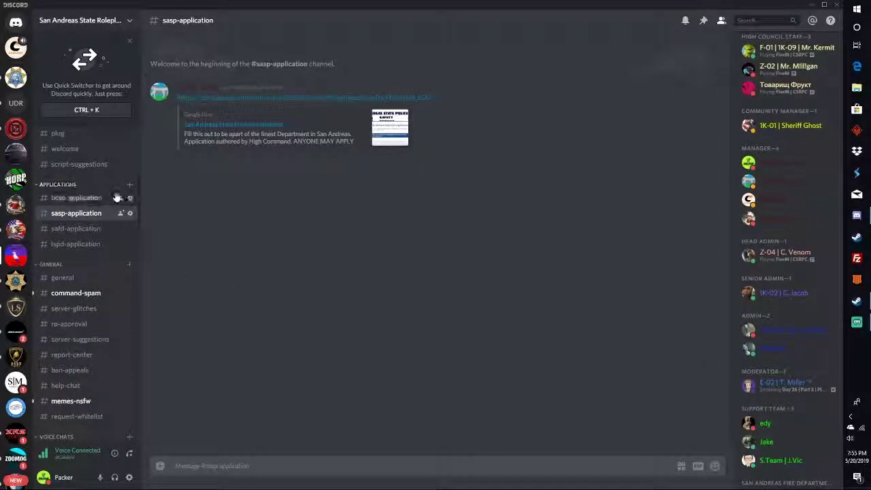
scroll(77, 233, "down", 3)
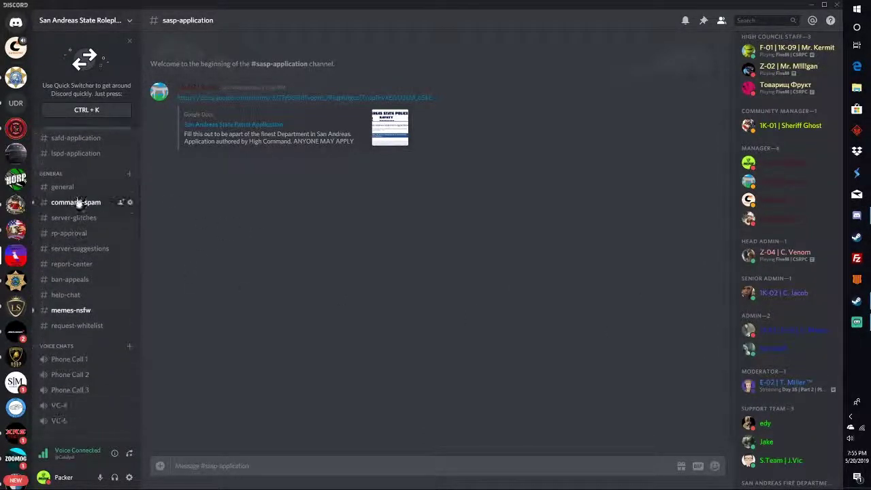
Browse #general, then scroll through the ?whois bot replies in #command-spam.
left_click(75, 188)
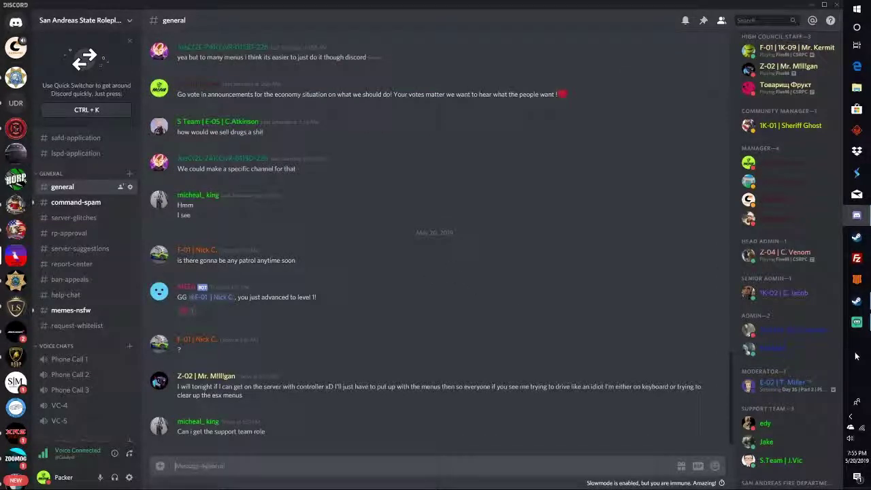
scroll(353, 258, "up", 2)
scroll(342, 280, "down", 2)
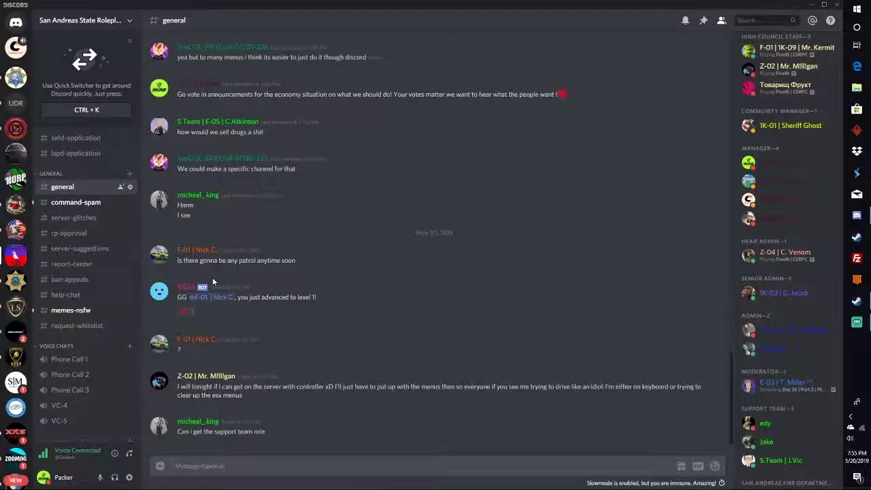
scroll(212, 277, "up", 2)
scroll(211, 278, "down", 2)
left_click(87, 202)
scroll(469, 331, "down", 8)
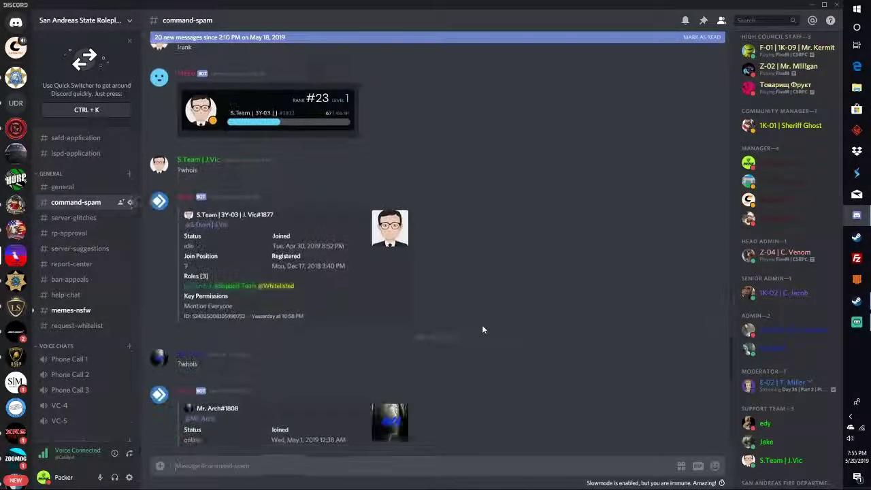
scroll(482, 329, "down", 10)
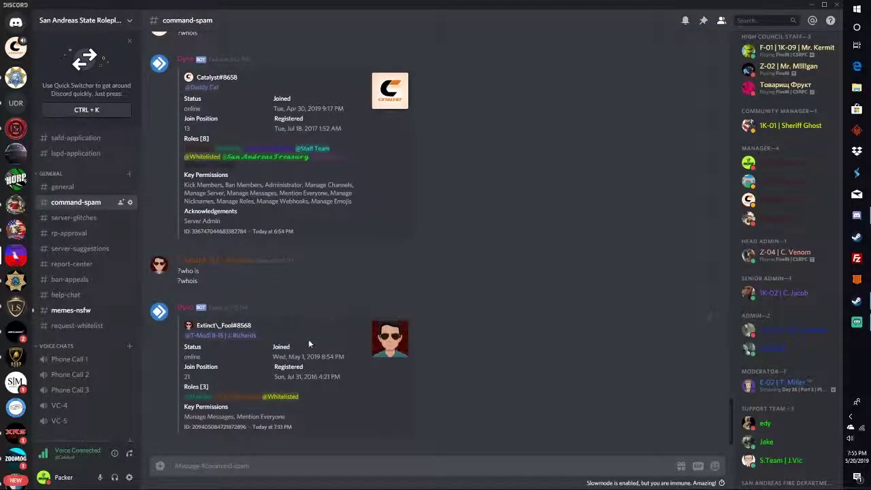
Check #server-glitches, then scroll through the requests in #rp-approval.
left_click(70, 217)
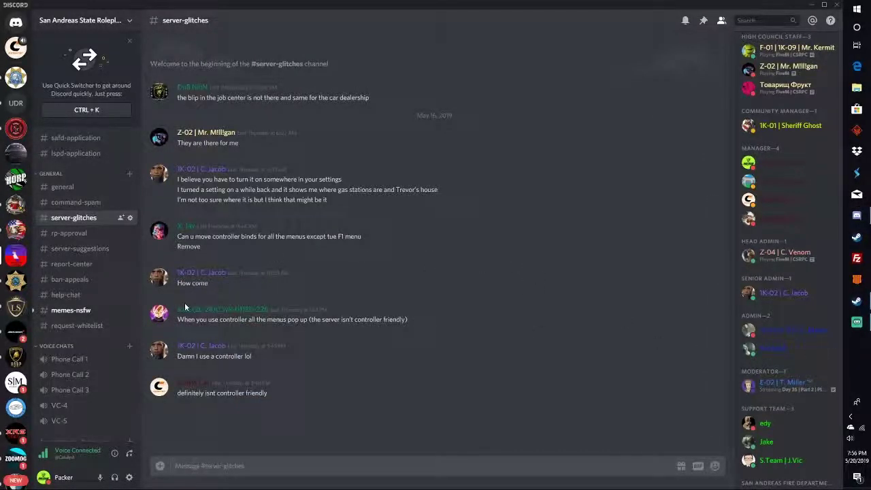
left_click(76, 234)
scroll(319, 250, "up", 15)
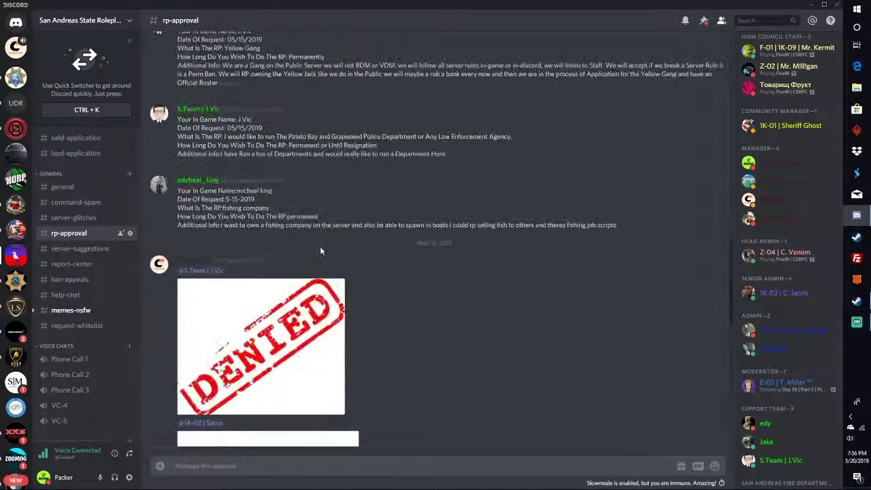
scroll(318, 265, "down", 10)
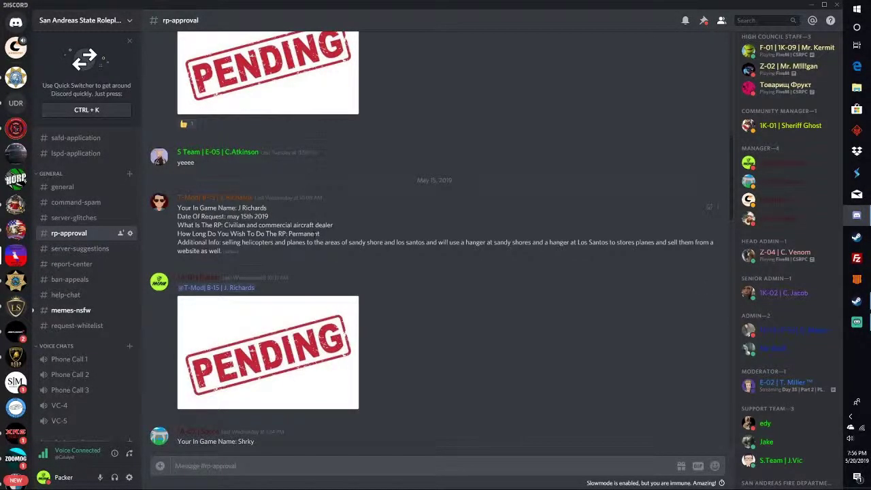
scroll(313, 259, "up", 15)
scroll(313, 259, "down", 15)
scroll(319, 248, "up", 3)
scroll(317, 253, "down", 6)
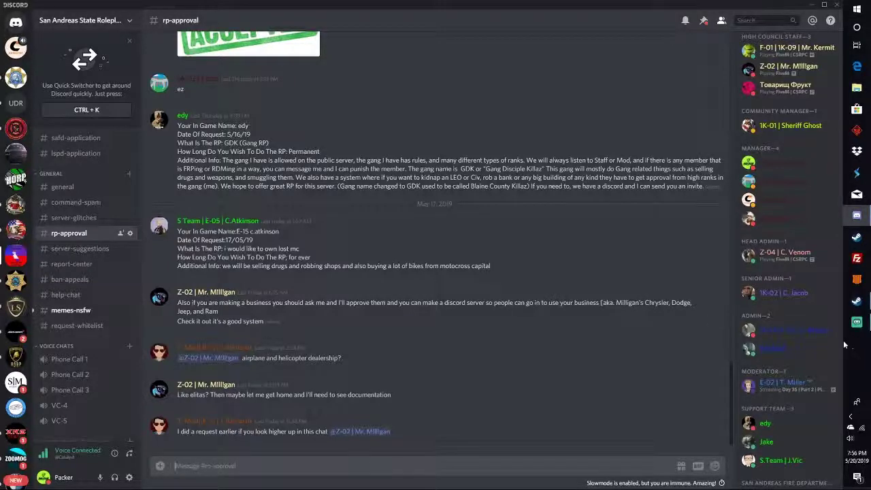
Scroll through the vehicle mod posts in #server-suggestions.
left_click(80, 249)
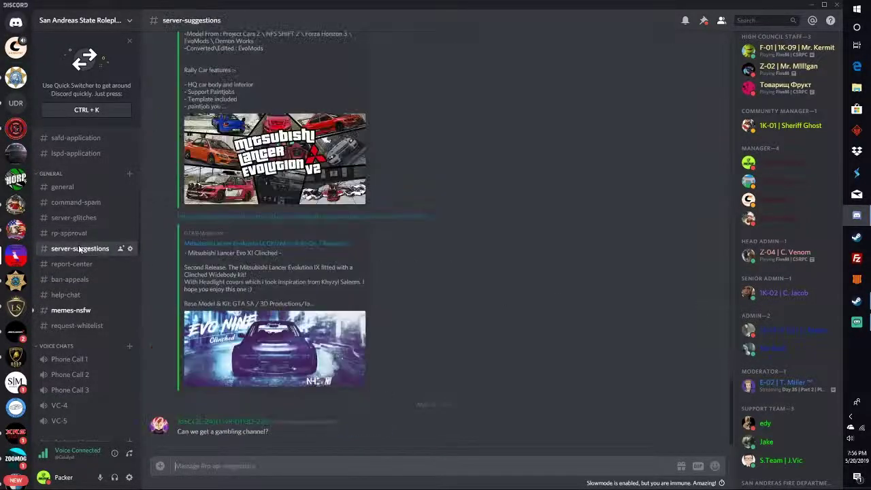
scroll(369, 276, "up", 4)
scroll(369, 273, "up", 10)
scroll(355, 283, "up", 10)
scroll(366, 279, "up", 4)
scroll(354, 286, "down", 10)
scroll(325, 270, "down", 3)
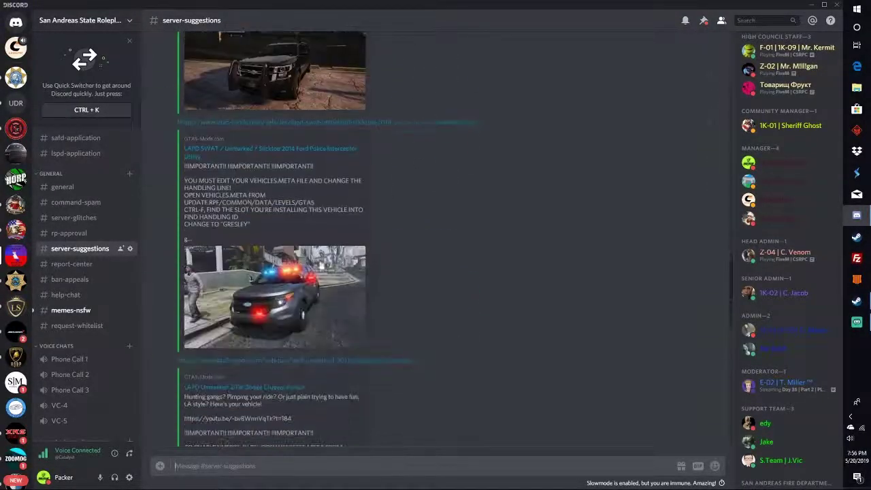
Open #report-center and highlight, then deselect, the player report template.
left_click(73, 265)
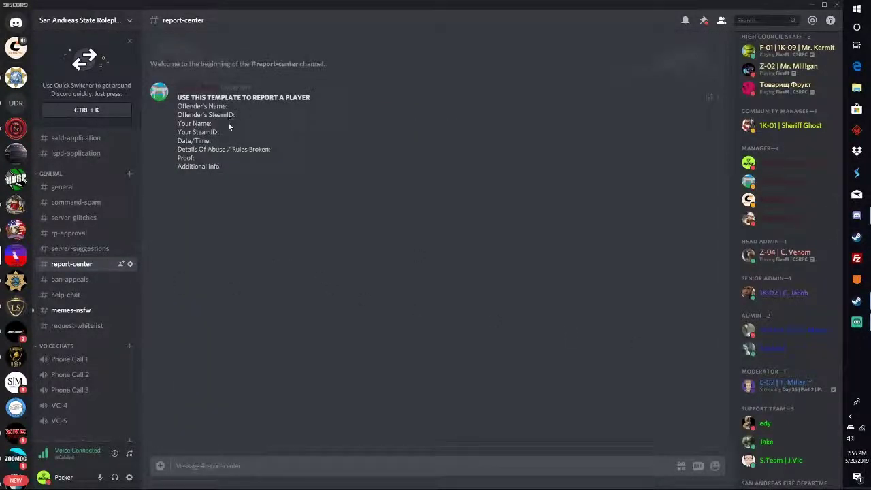
left_click_drag(228, 170, 175, 81)
left_click(364, 150)
Browse #ban-appeals and #help-chat, then open #request-whitelist.
left_click(68, 278)
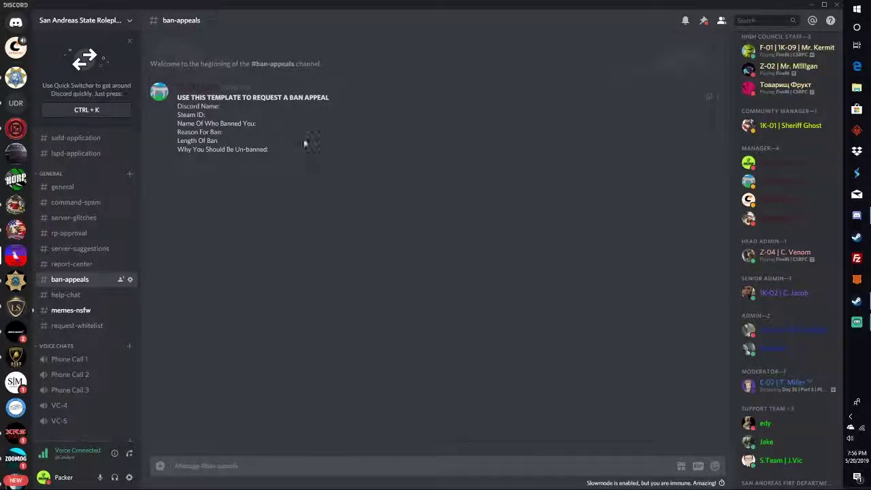
left_click(93, 293)
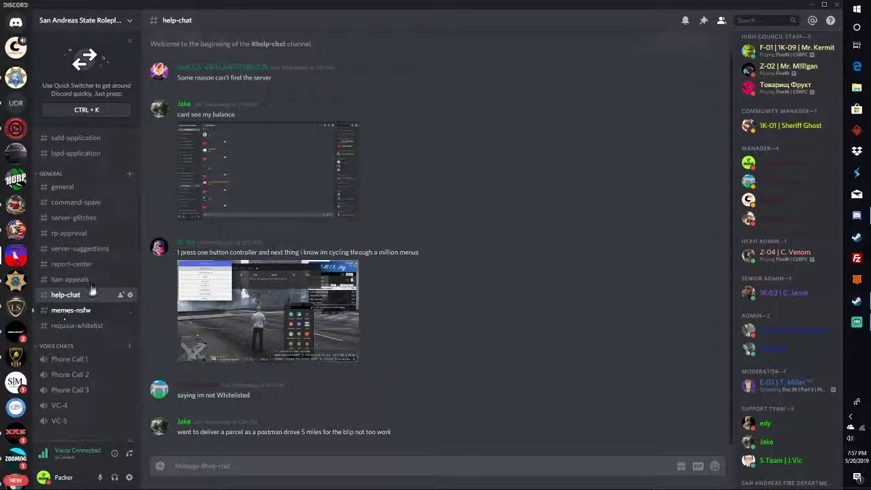
left_click(90, 326)
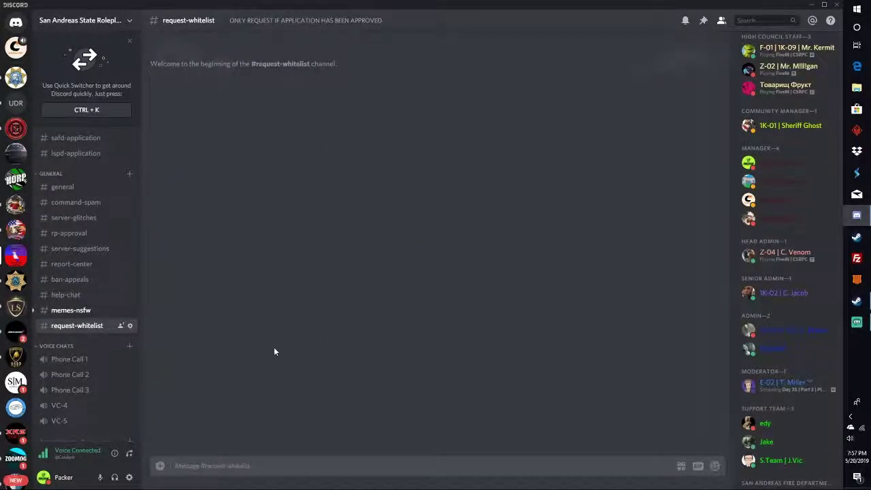
scroll(89, 293, "down", 3)
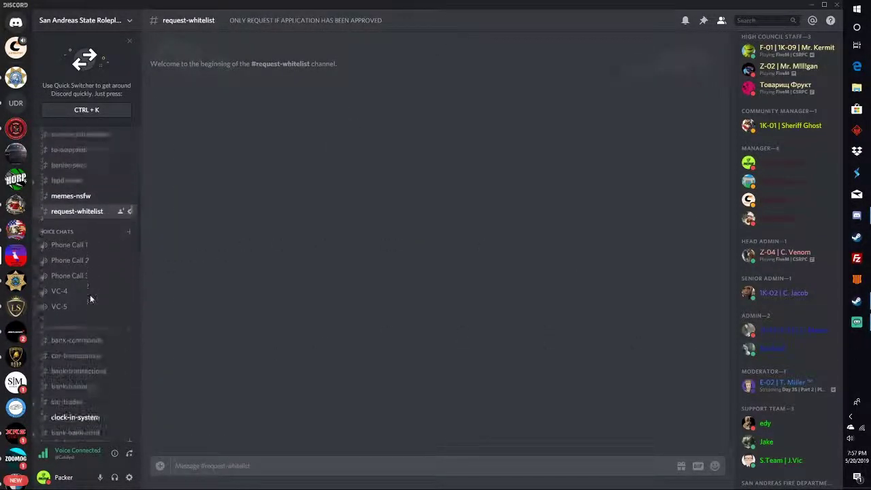
scroll(88, 303, "up", 1)
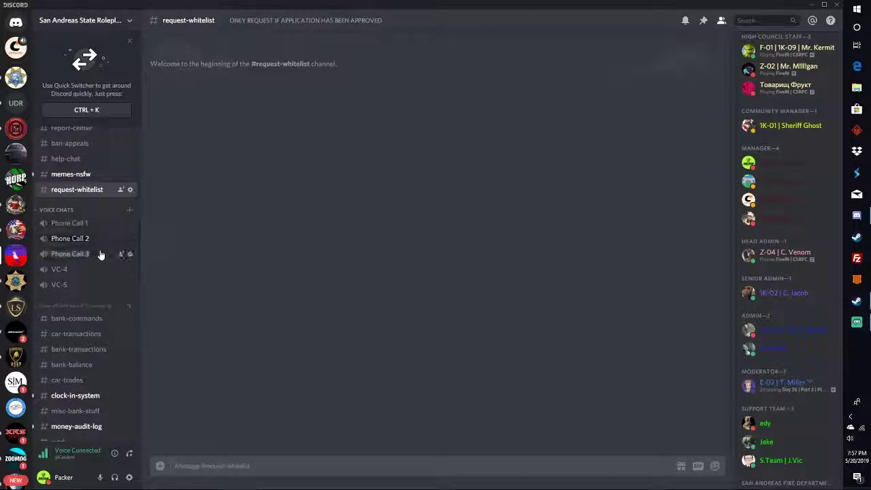
scroll(100, 255, "down", 1)
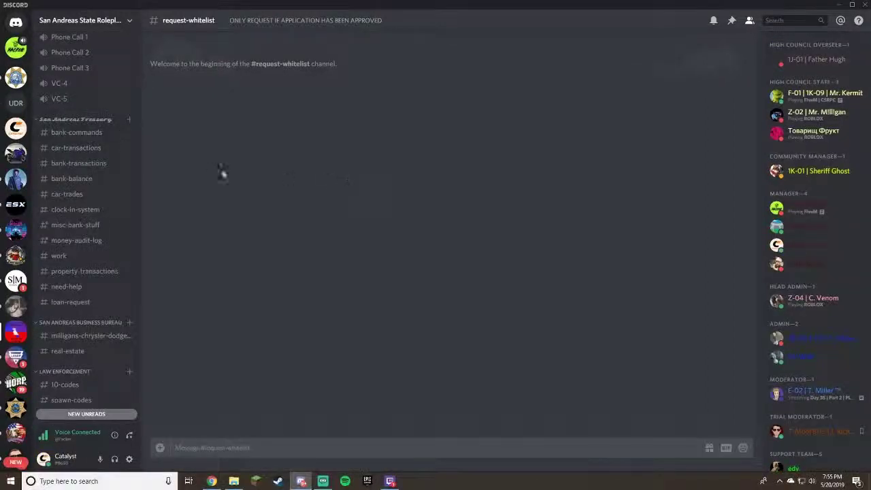
Open #bank-commands and clear the leftover draft from the message box.
left_click(84, 138)
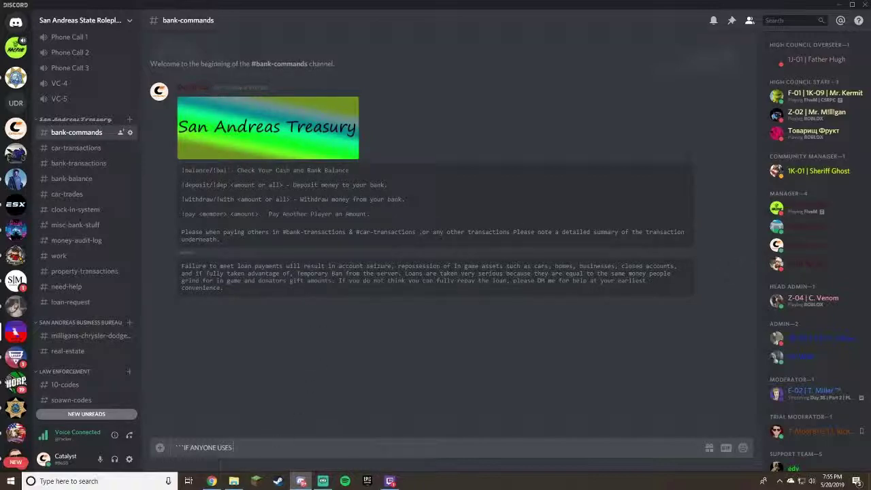
key("ctrl+a")
key("BackSpace")
Send a test !deposit message, delete it, then highlight the first three bank commands.
type("!depos")
key("Return")
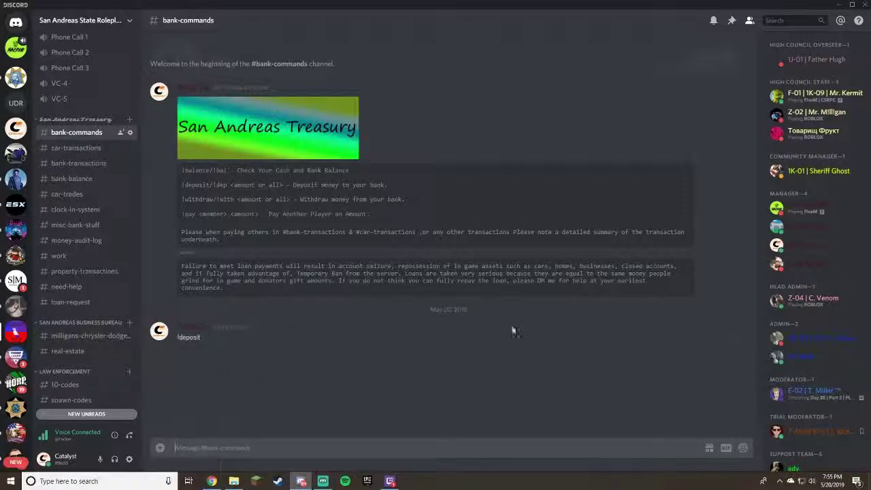
left_click(746, 339)
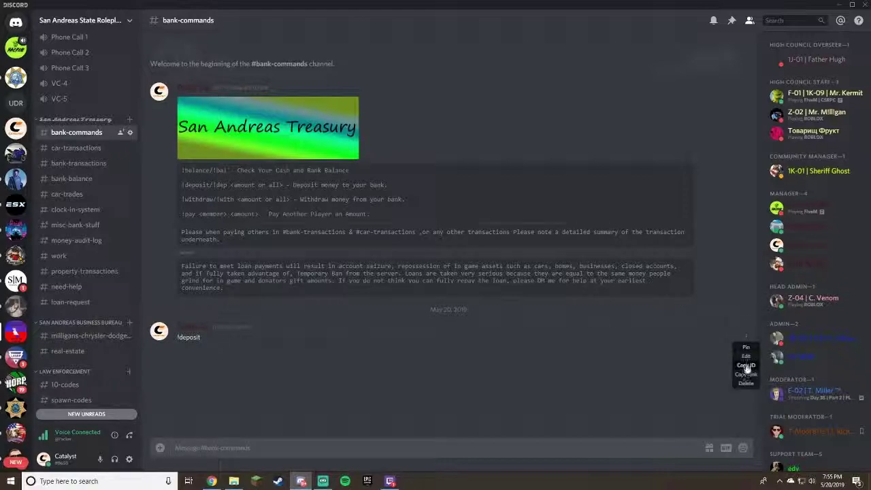
left_click(744, 383)
left_click(507, 284)
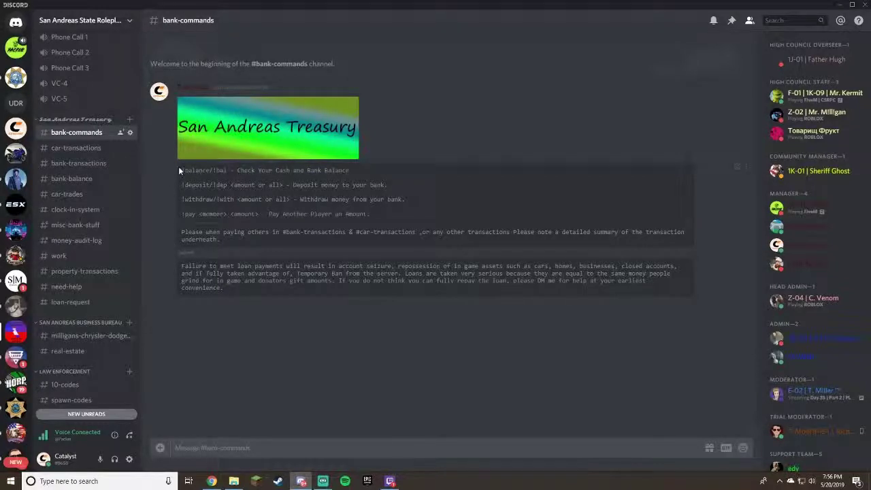
left_click_drag(178, 166, 408, 200)
left_click(471, 216)
In #bank-transactions, send the commands !depal and !depall.
left_click(86, 169)
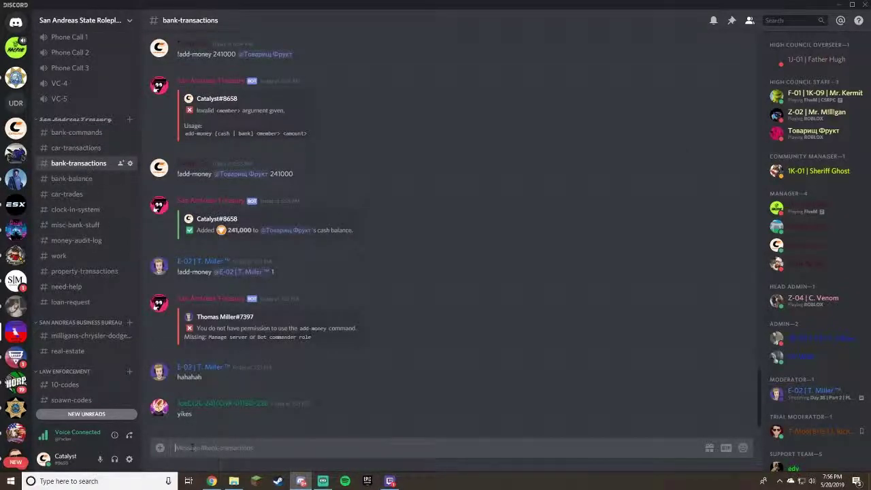
type("!depal")
key("Return")
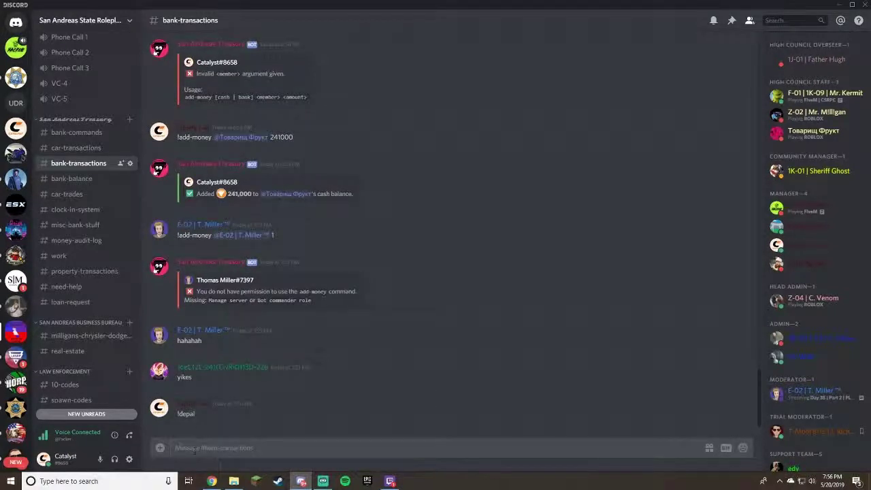
type("!dep")
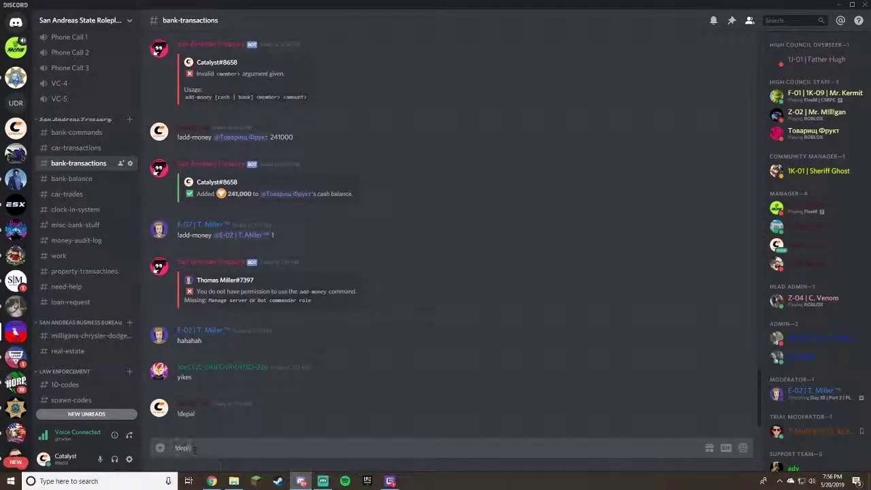
type("all")
key("Return")
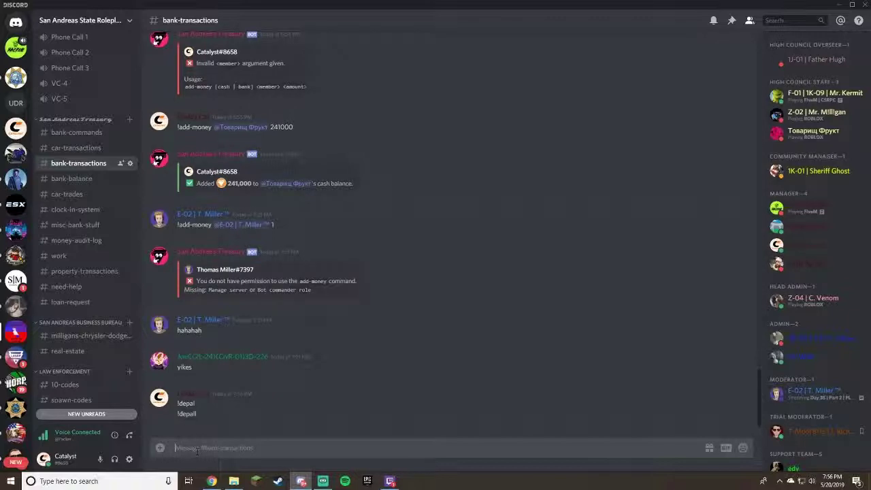
Send !depositall in #bank-transactions, then switch to #car-transactions.
type("Dep")
key("BackSpace")
key("BackSpace")
key("BackSpace")
type("@de")
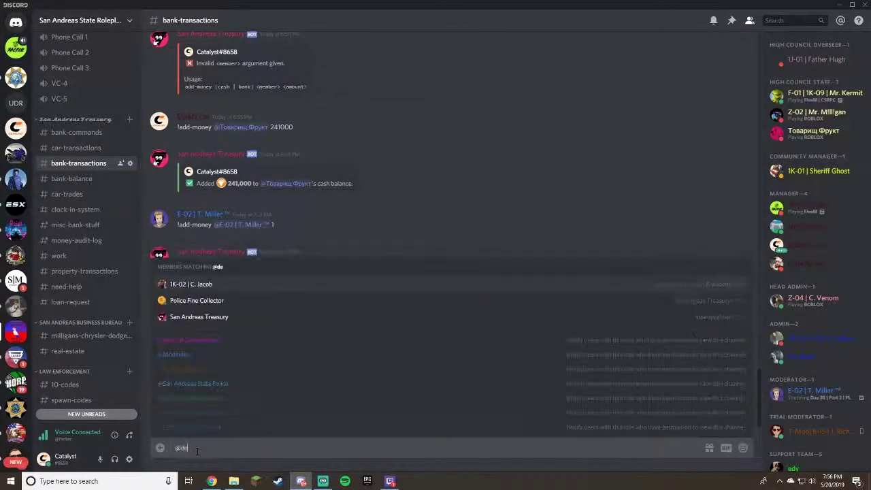
key("BackSpace")
key("BackSpace")
key("BackSpace")
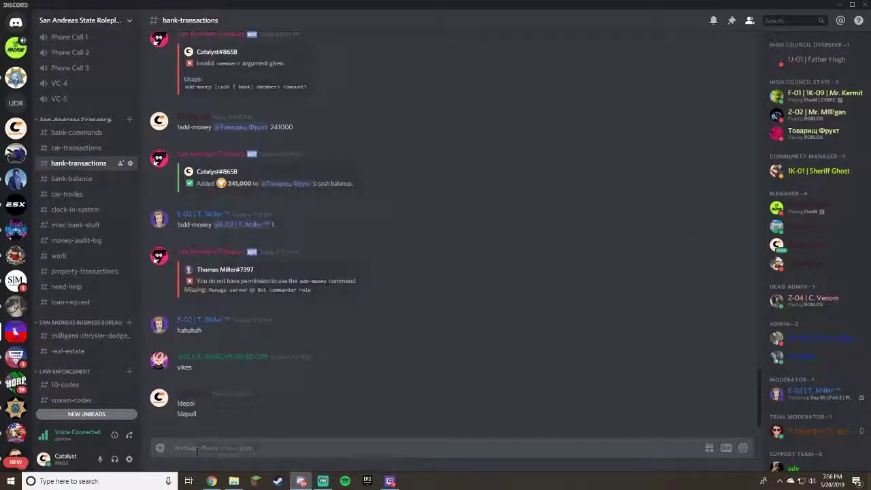
type("!depositall")
key("Return")
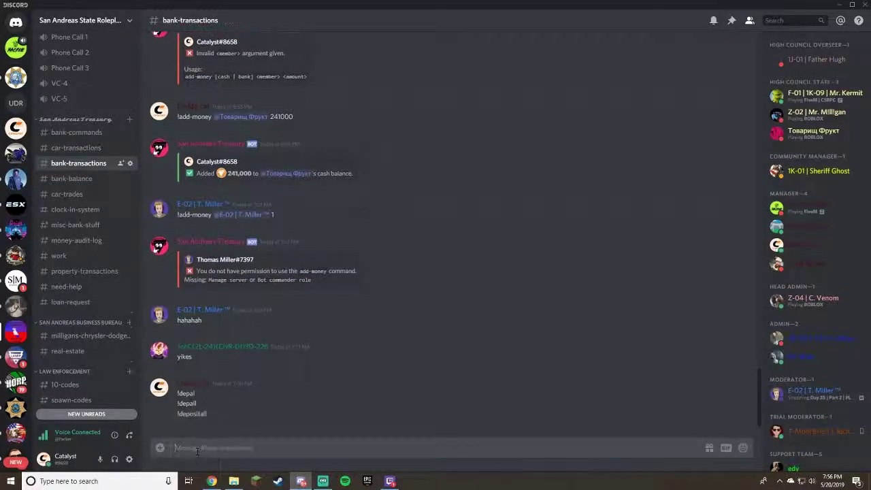
left_click(82, 148)
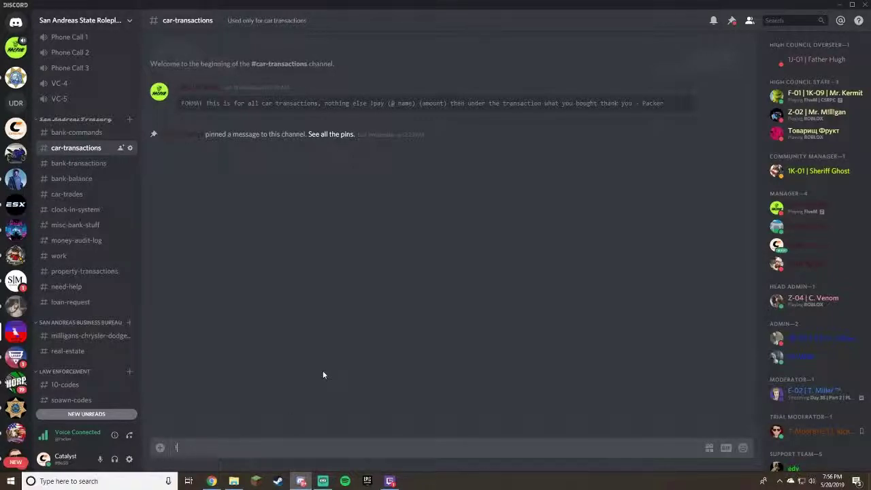
key("BackSpace")
type("!pay @")
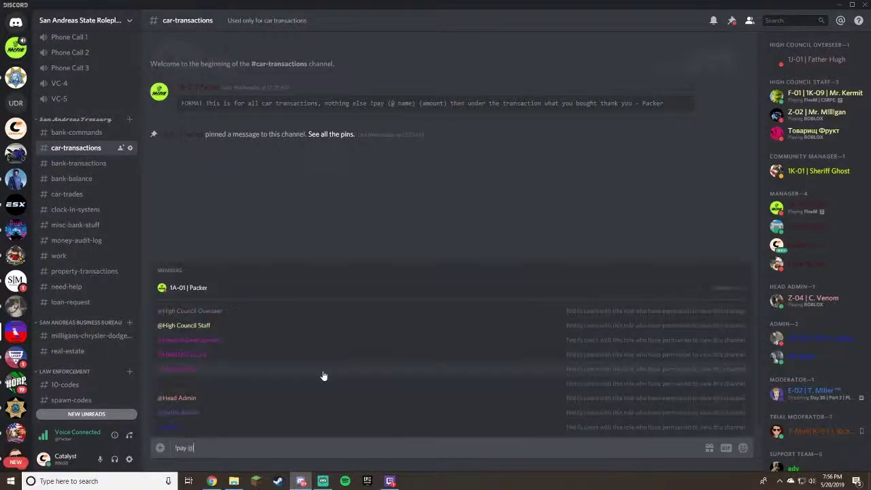
left_click(242, 291)
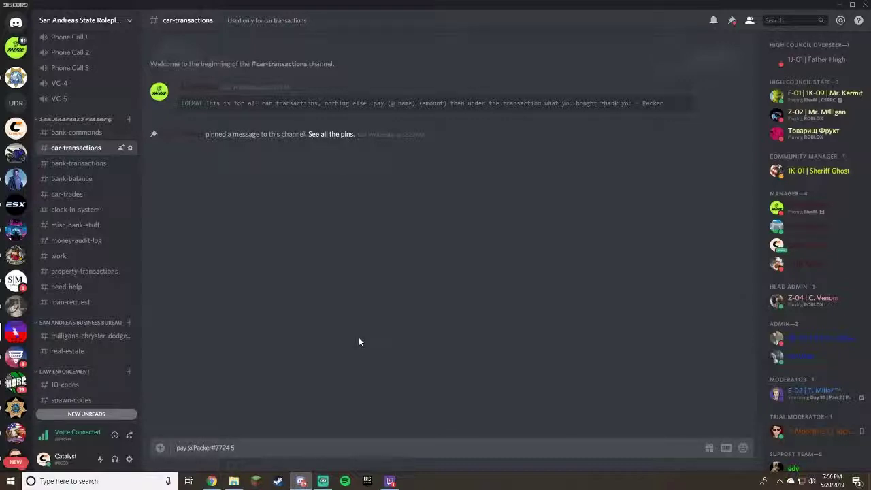
key("Return")
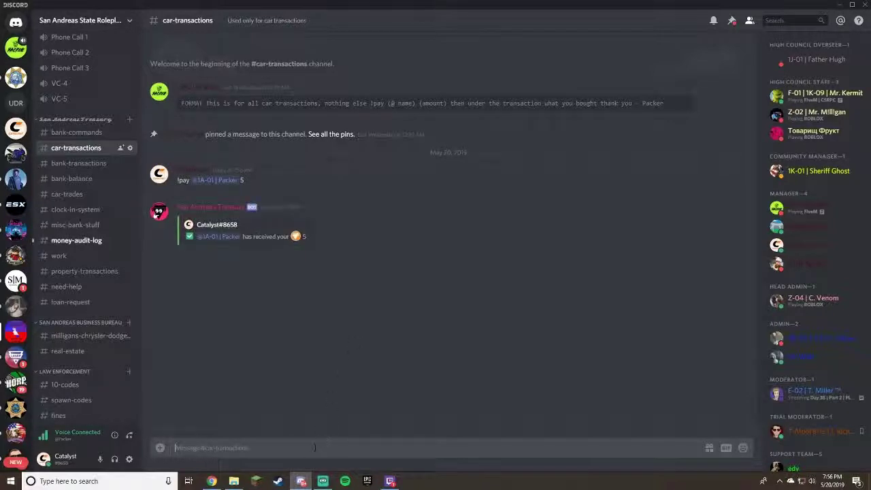
type("dodge")
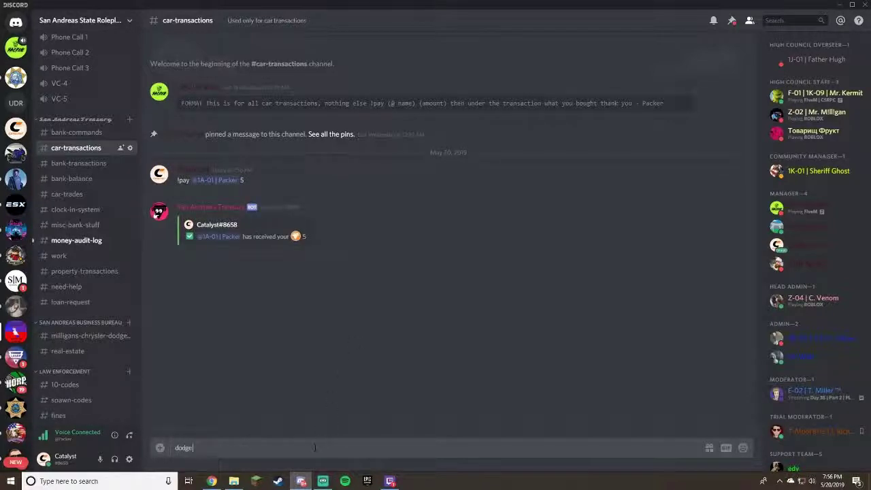
type(" hellcat")
key("Return")
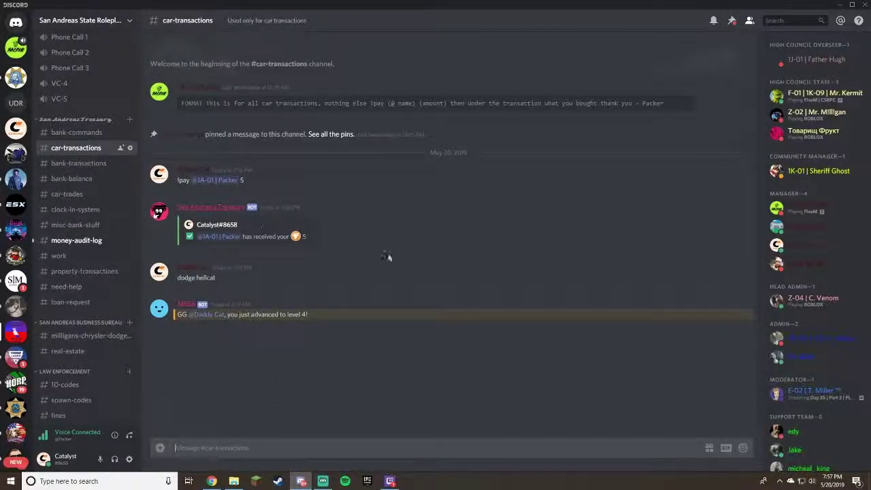
In bank-transactions, deposit all cash into the bank with !deposit all.
left_click(94, 164)
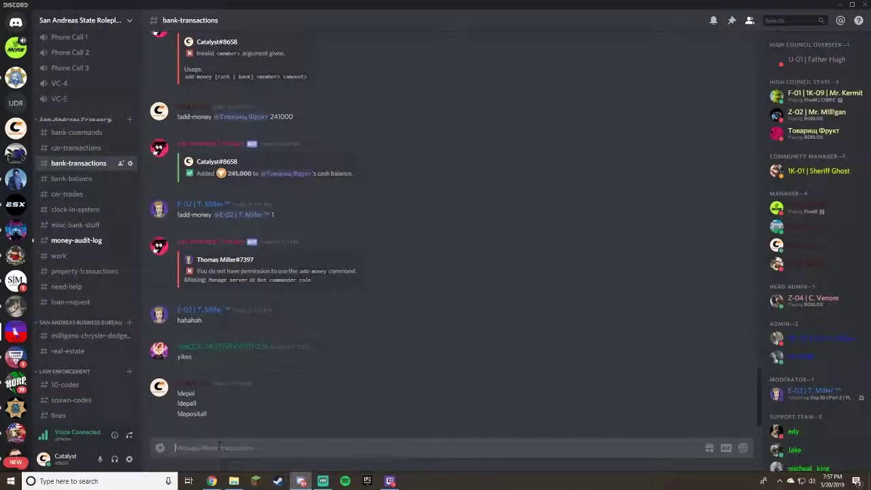
type("!deposit")
key("Return")
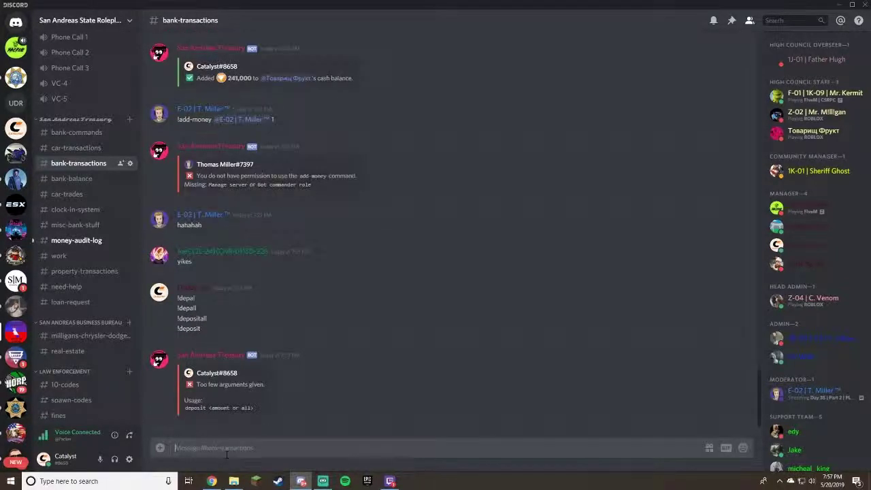
type("!deposit all")
key("Return")
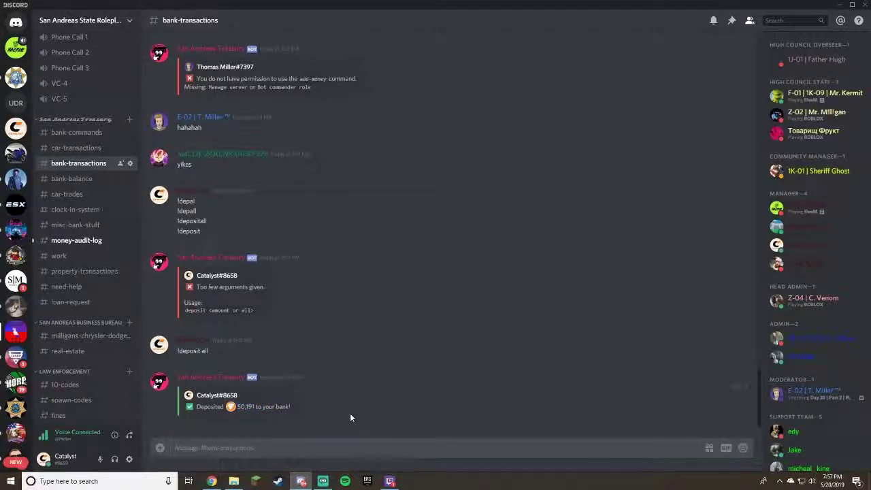
Check your own balance with !bal, showing a 50,191 net worth.
left_click(272, 442)
type("!bal")
key("Return")
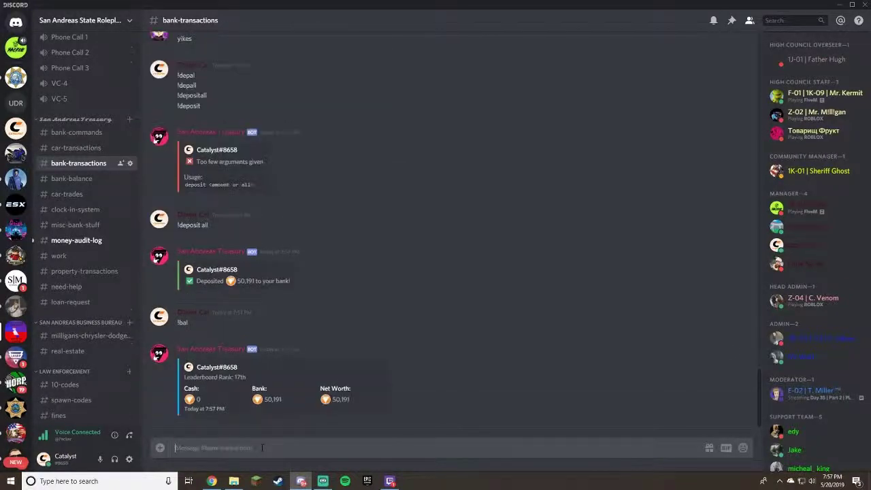
left_click_drag(331, 399, 364, 400)
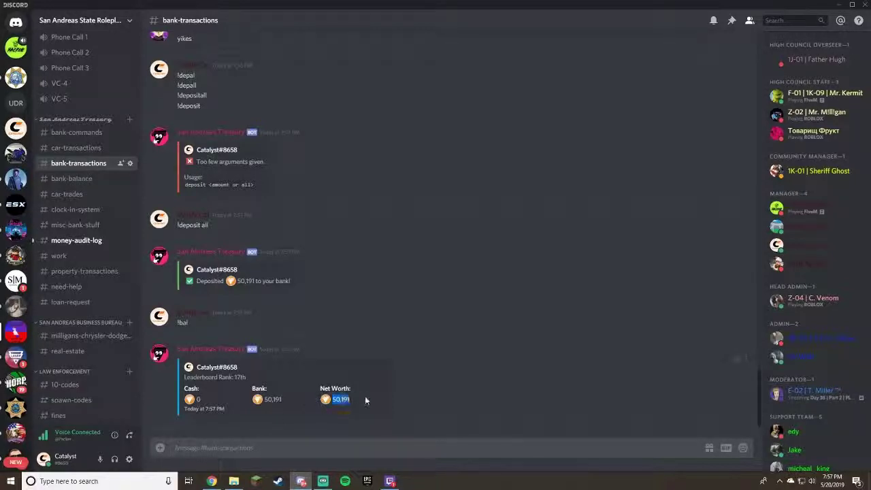
left_click(281, 446)
type("!")
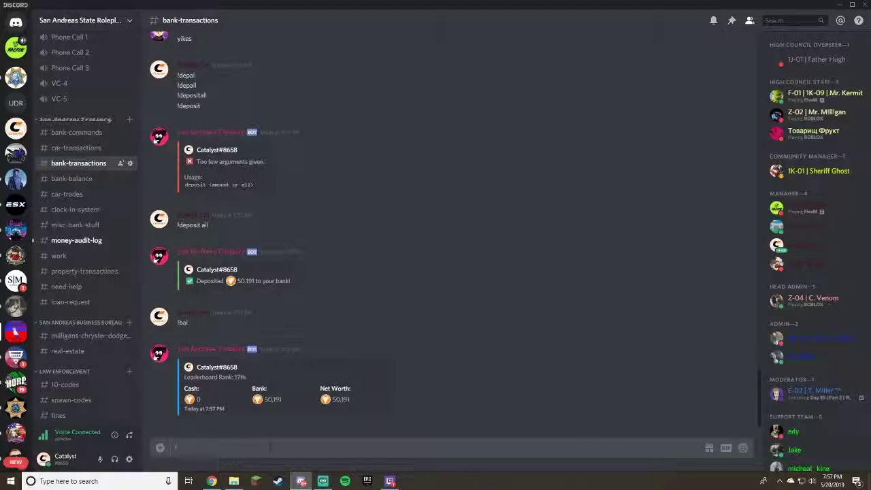
type("bal @")
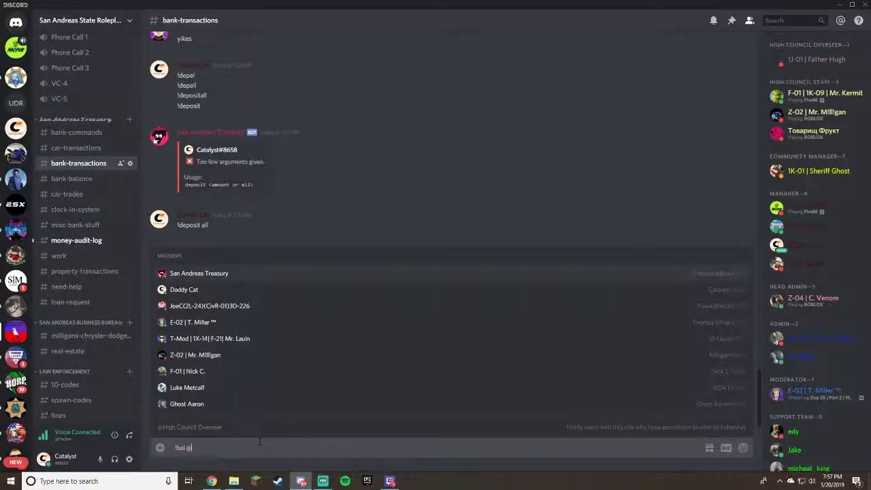
type("po")
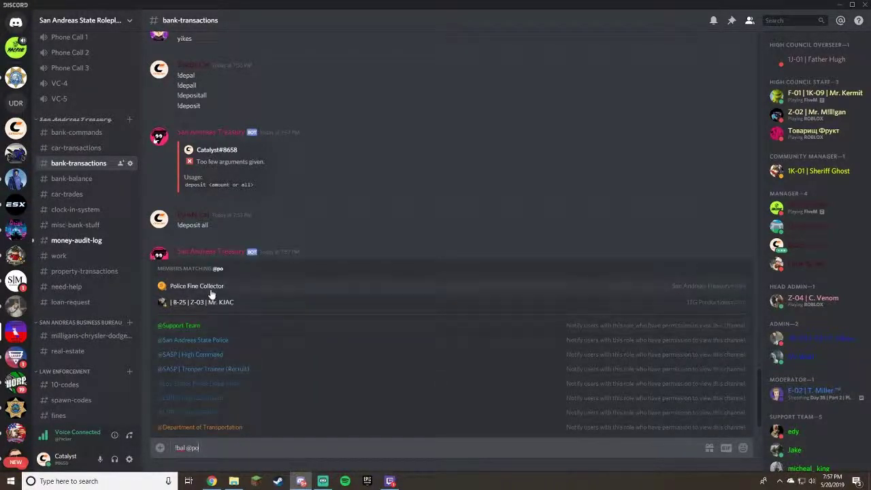
left_click(211, 291)
key("Return")
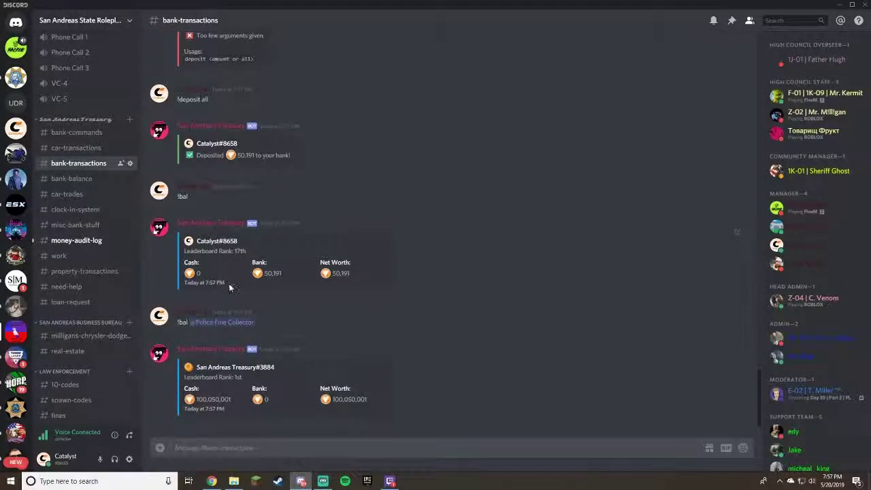
View the bank-balance channel's leaderboard and its top entry.
left_click(81, 179)
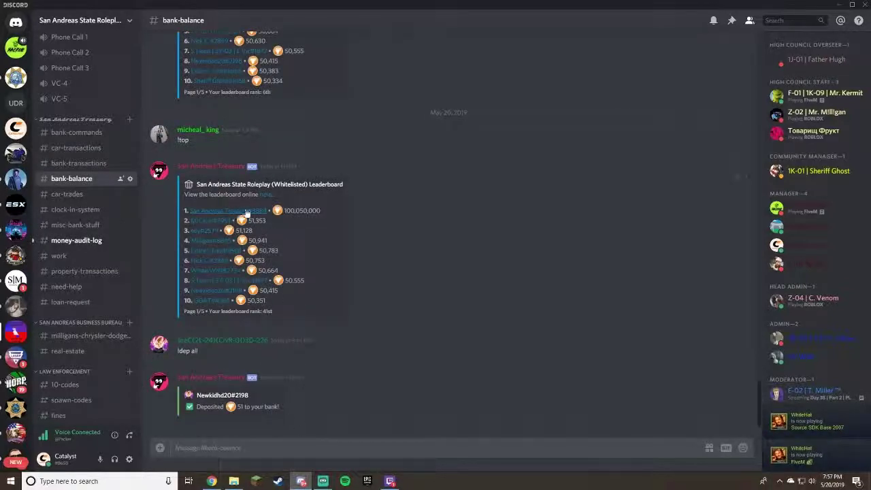
left_click_drag(188, 210, 285, 210)
left_click(410, 213)
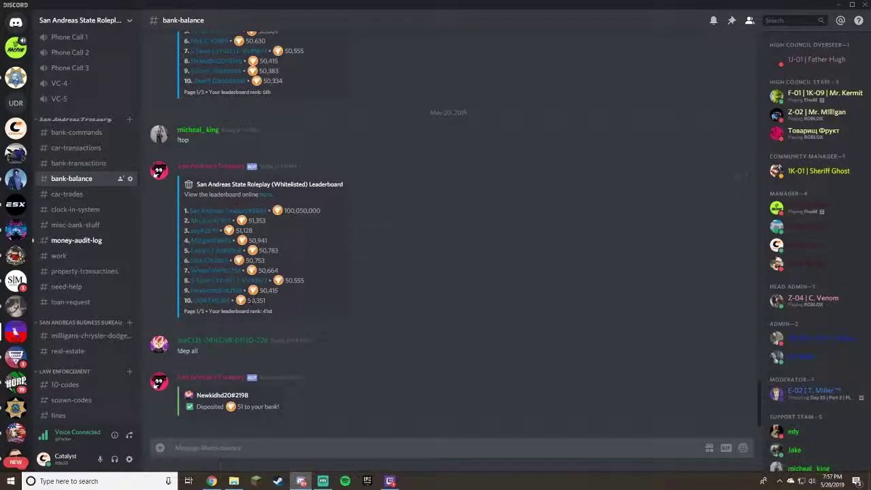
Post 'trading a hellcat for a prius' in the car-trades channel.
left_click(78, 194)
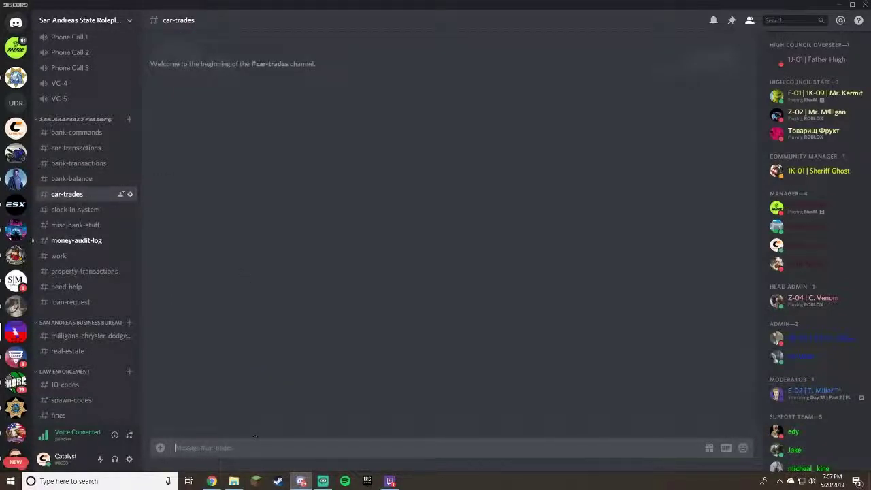
type("trading a lellcat for a prius")
key("Return")
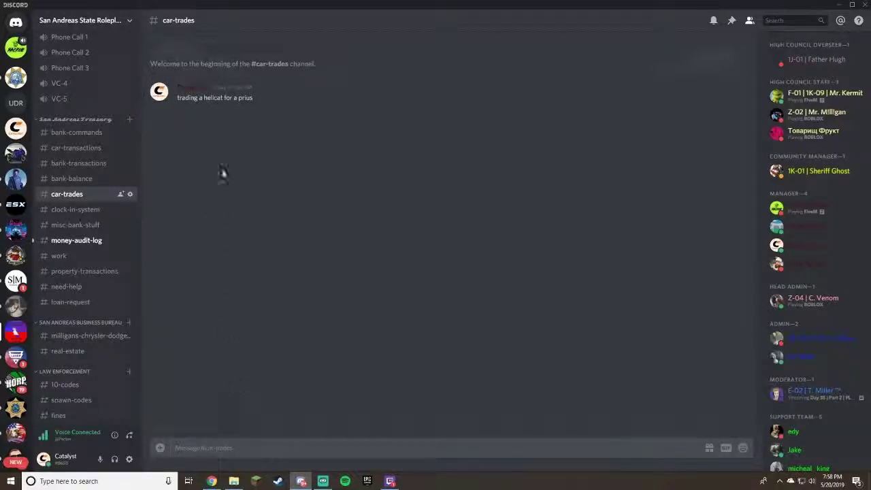
type("lol")
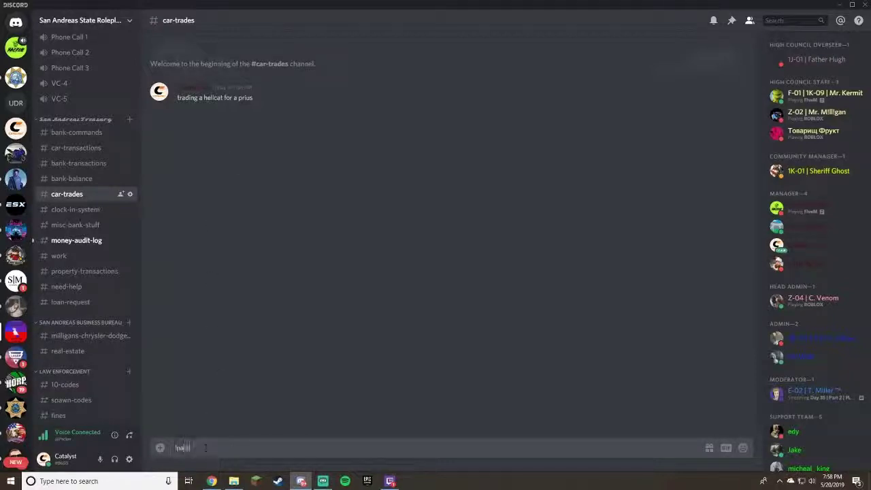
key("BackSpace")
key("BackSpace")
type("@pack")
left_click(216, 429)
key("Return")
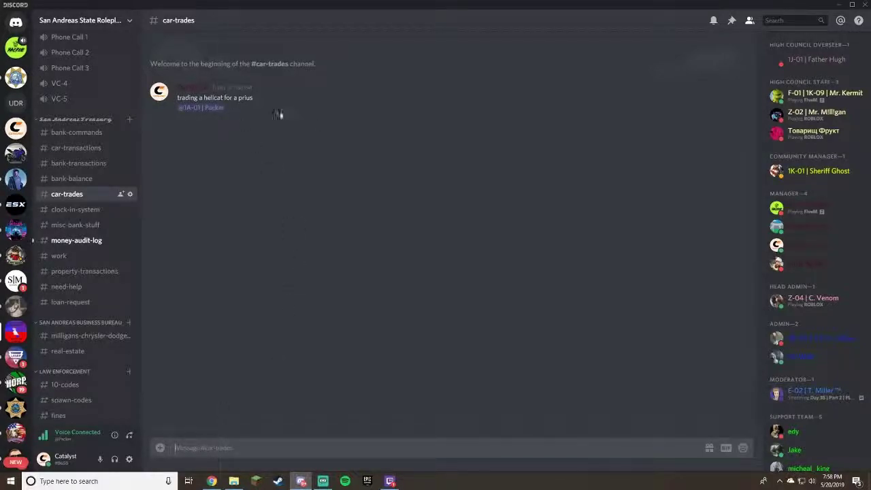
Paste and post the clock-in template with Clock in, Clock out and Name lines.
left_click(91, 210)
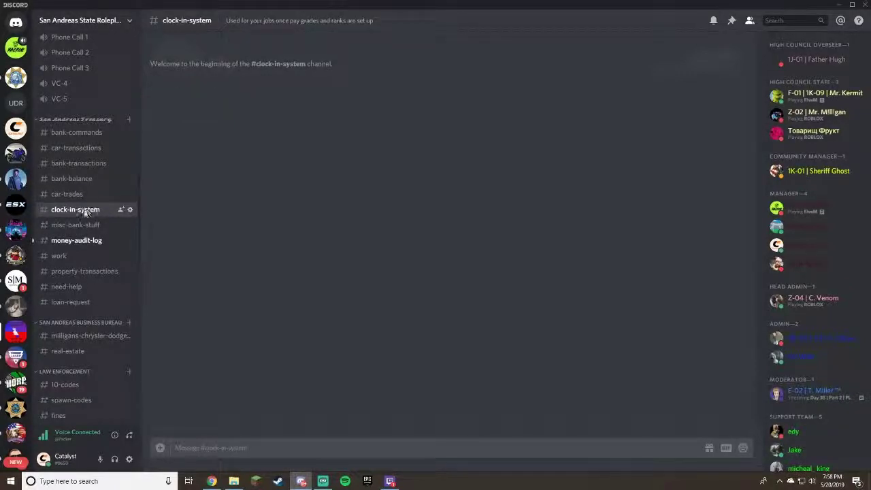
left_click(68, 193)
left_click(93, 209)
type("New clock in format to tidy up the channel! Please follow  this at all times!  Clock in - [Time] AM/PM [Timezone] Clock out - [Time] AM/PM [Timezone]  Name - [Name]")
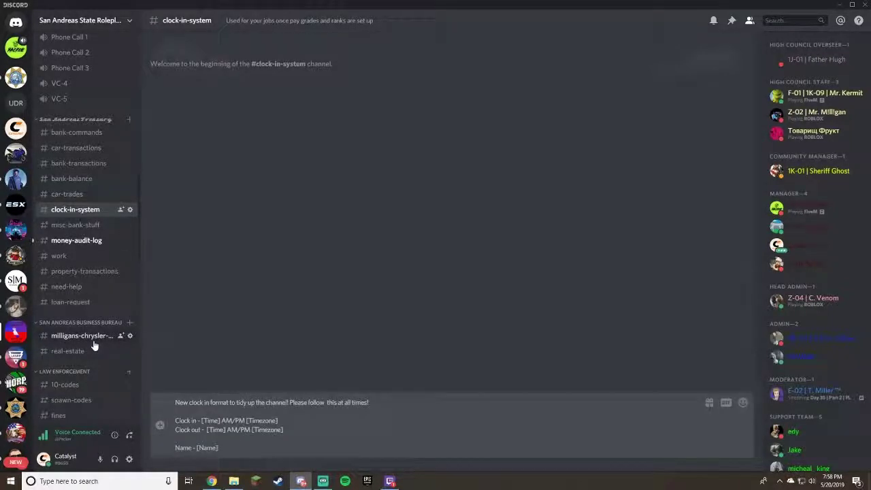
key("Return")
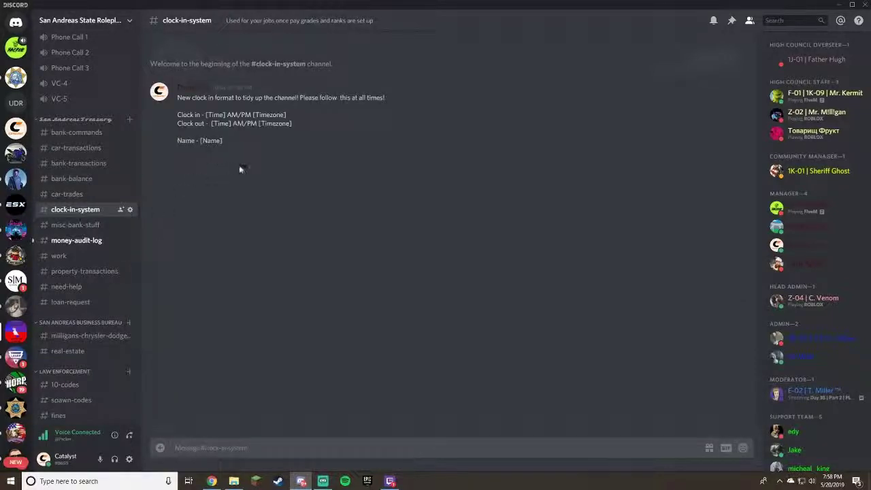
Browse misc-bank-stuff and the money-audit-log, then view the work channel's !work earnings.
left_click(93, 228)
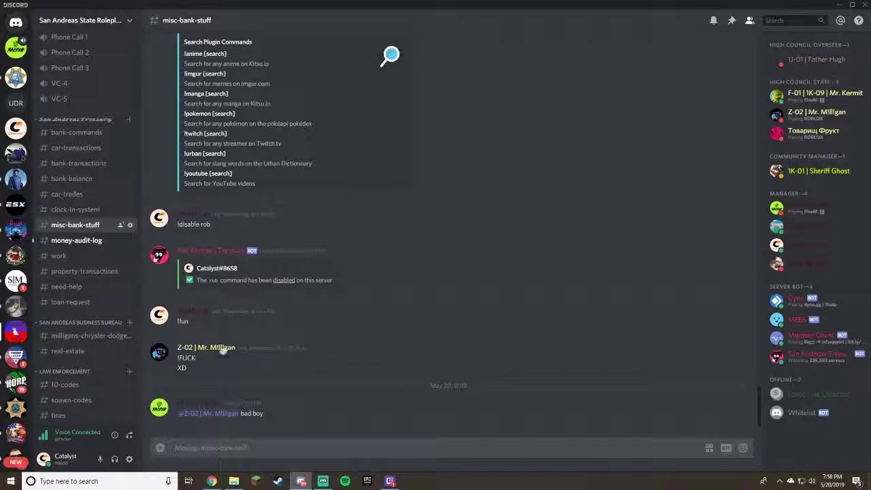
left_click(65, 241)
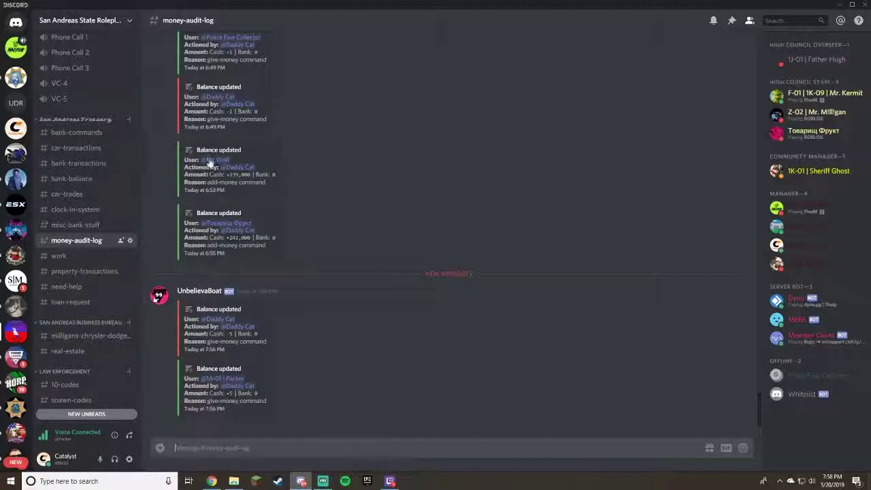
scroll(215, 159, "up", 15)
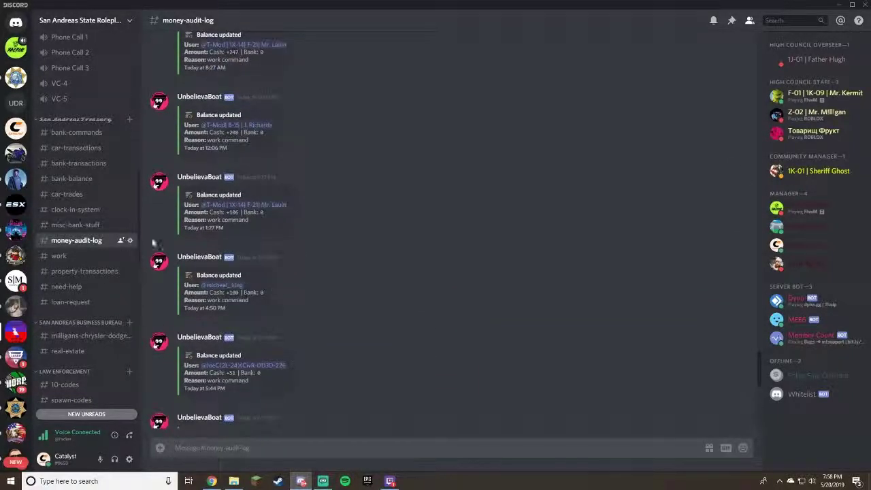
left_click(103, 256)
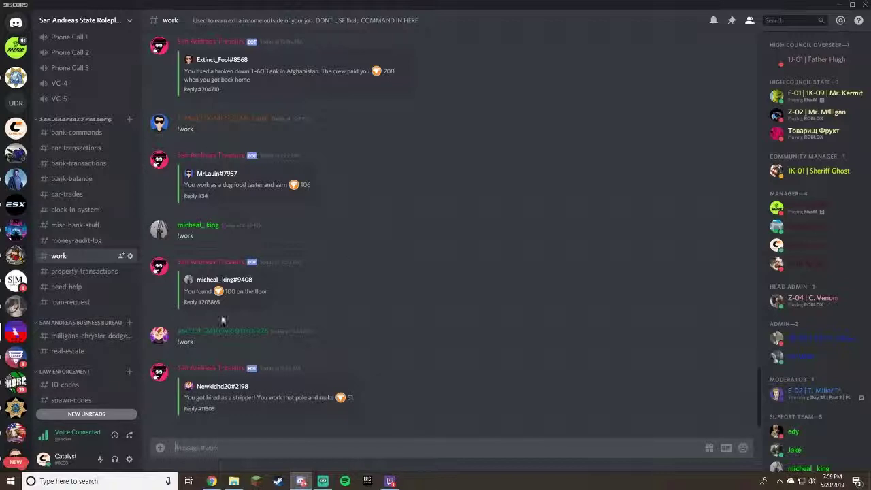
Open the empty property-transactions channel for real estate commissions.
left_click(83, 273)
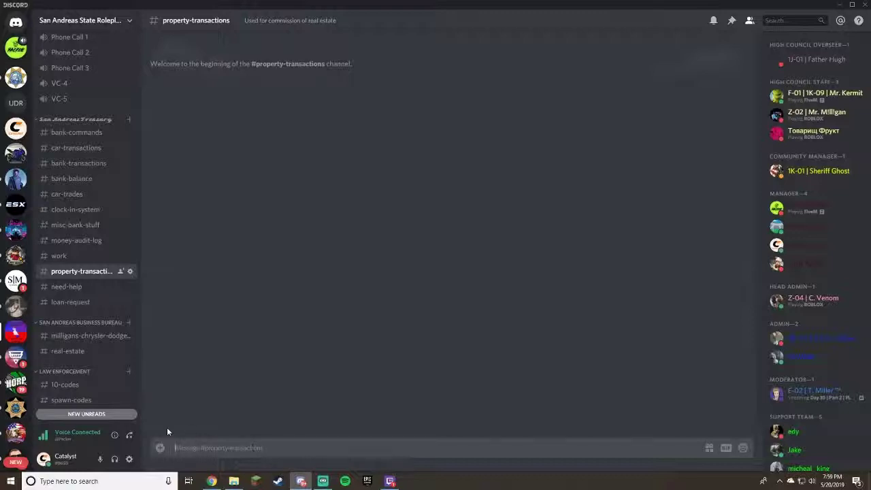
Open the need-help channel, which holds only its welcome message.
left_click(66, 286)
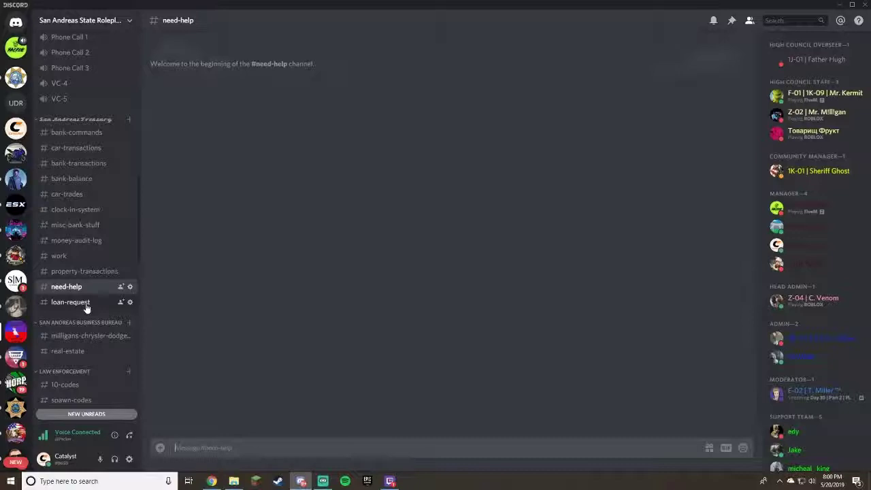
Open loan-request to see its amount, occupation and pay grade format.
left_click(71, 302)
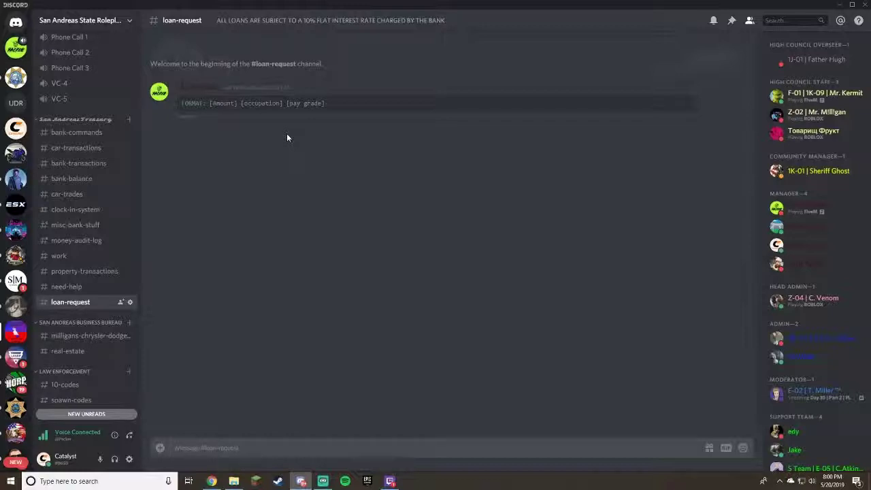
View the dealership invite channel, then open the empty real-estate channel.
left_click(96, 340)
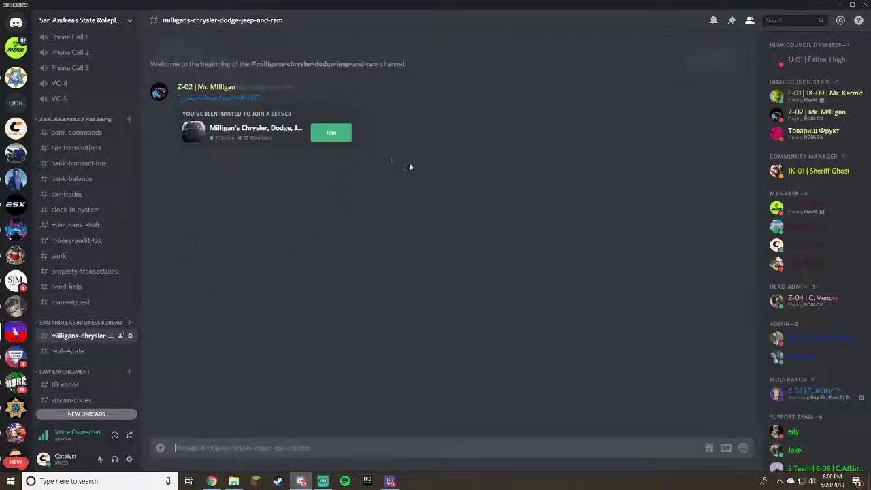
scroll(61, 286, "down", 3)
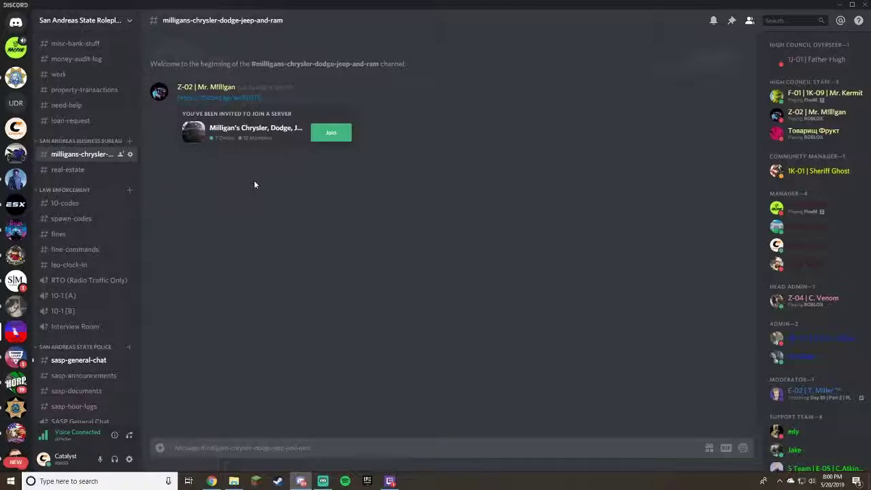
left_click(72, 170)
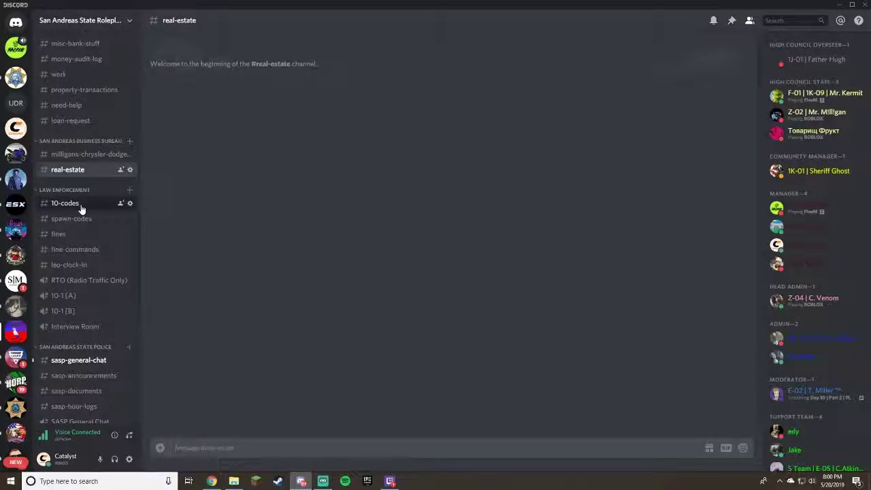
Read through the 10-codes list, phonetic alphabet and Code 0–5 definitions.
left_click(80, 204)
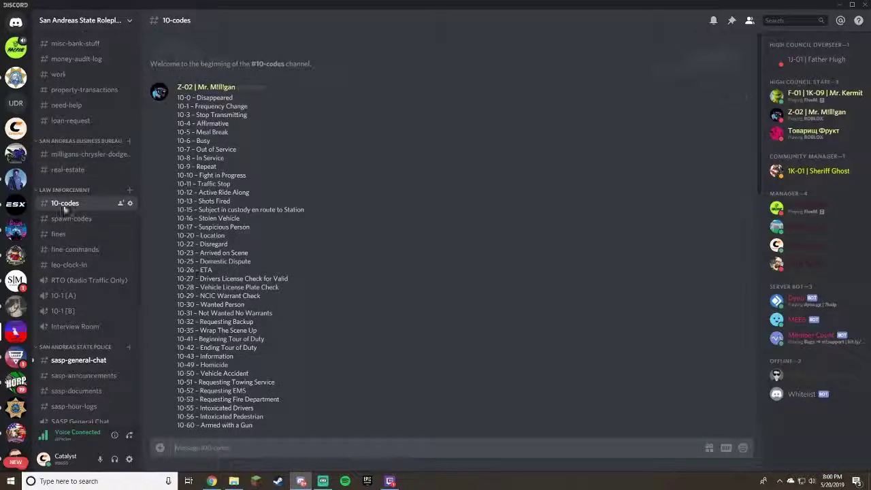
left_click(68, 170)
left_click(79, 204)
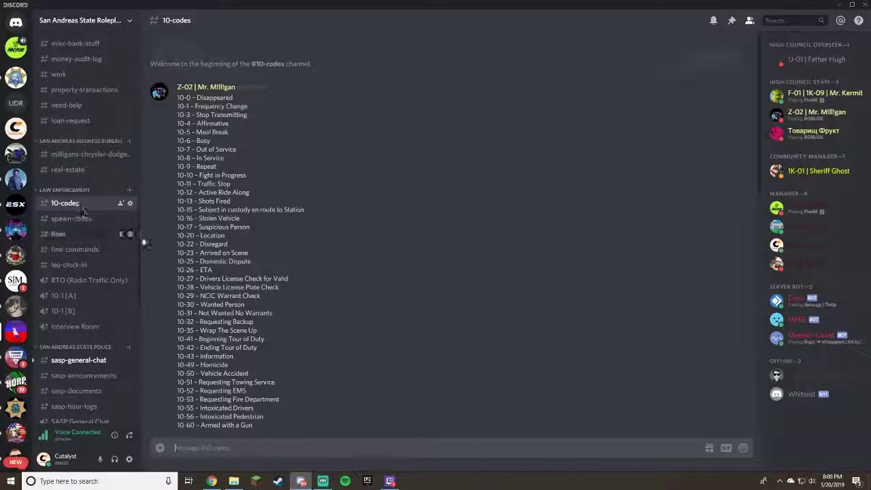
scroll(265, 289, "down", 2)
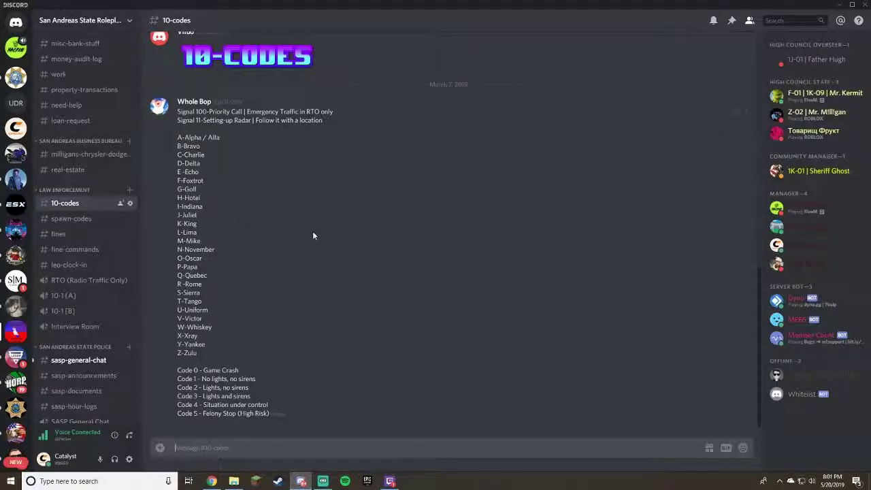
scroll(310, 237, "up", 15)
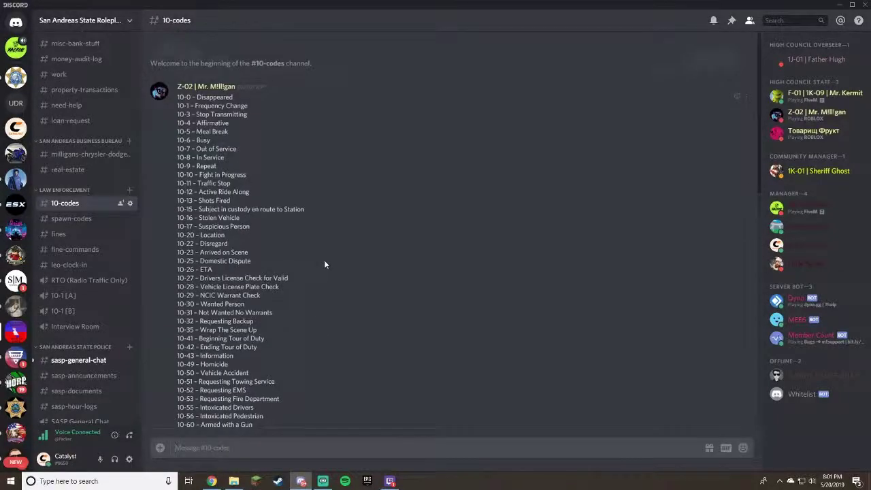
scroll(324, 260, "down", 15)
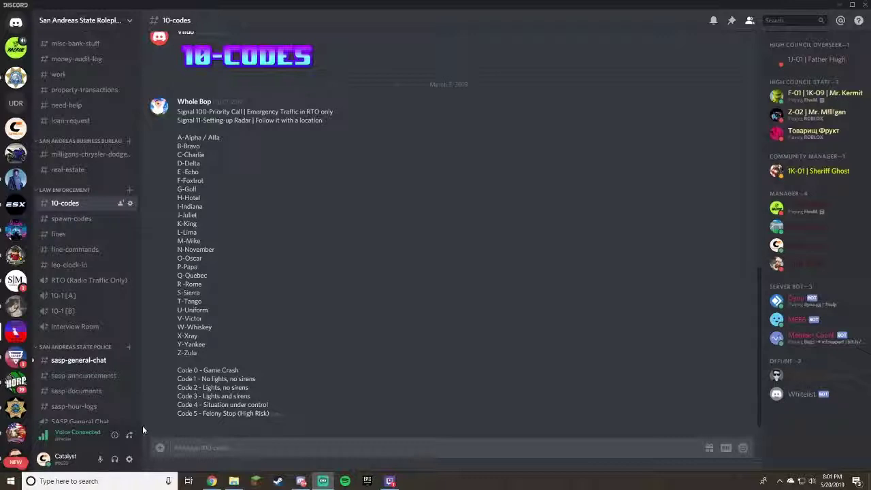
left_click(59, 234)
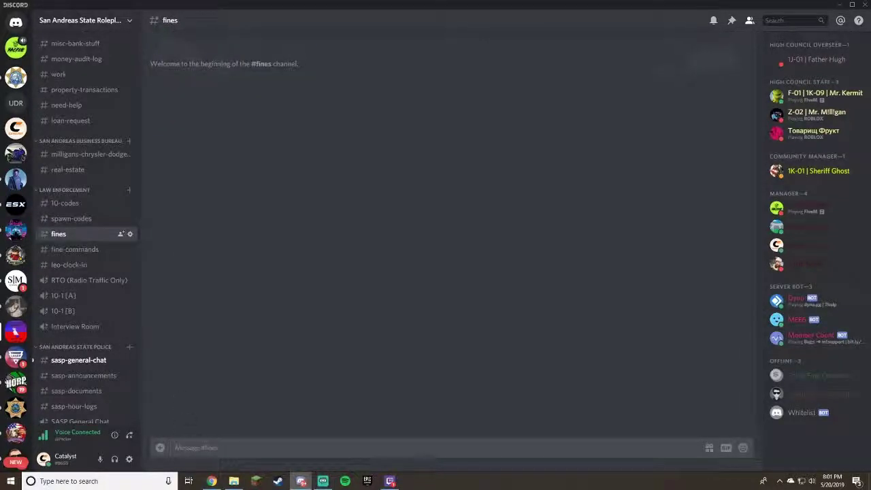
type("@")
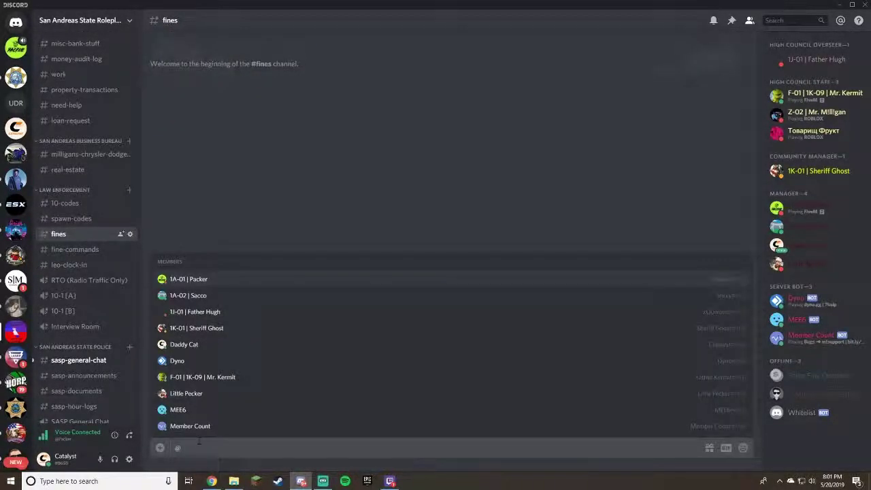
type("1")
key("BackSpace")
key("BackSpace")
type("!pay")
type("po")
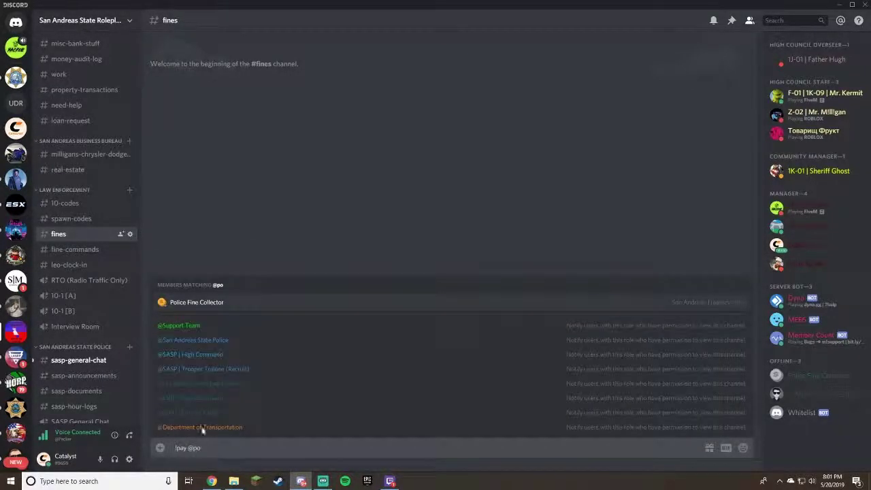
left_click(208, 307)
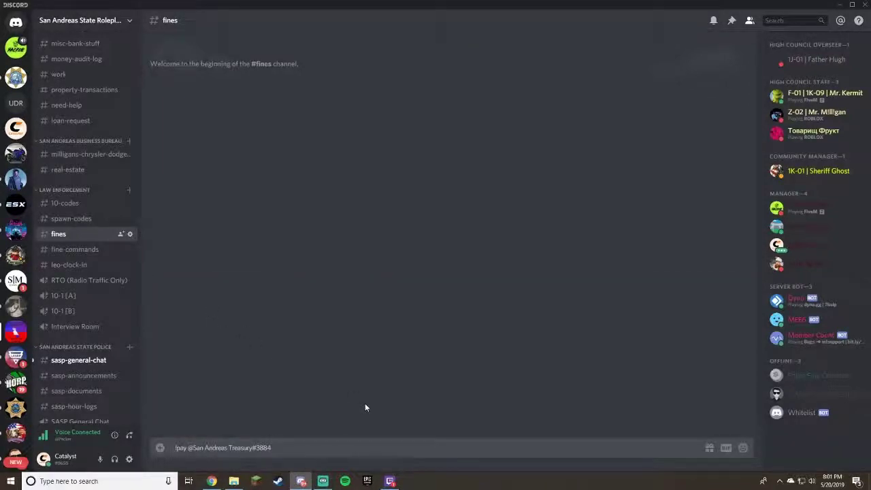
type("5")
key("Return")
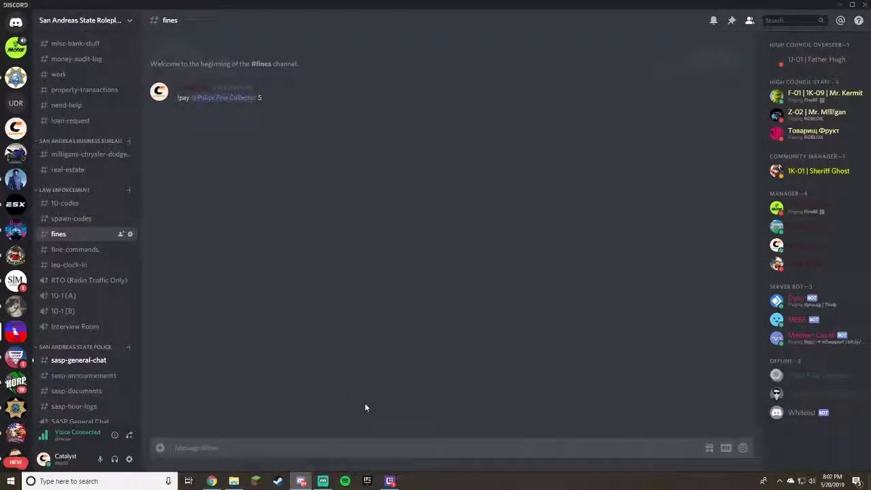
left_click(208, 99)
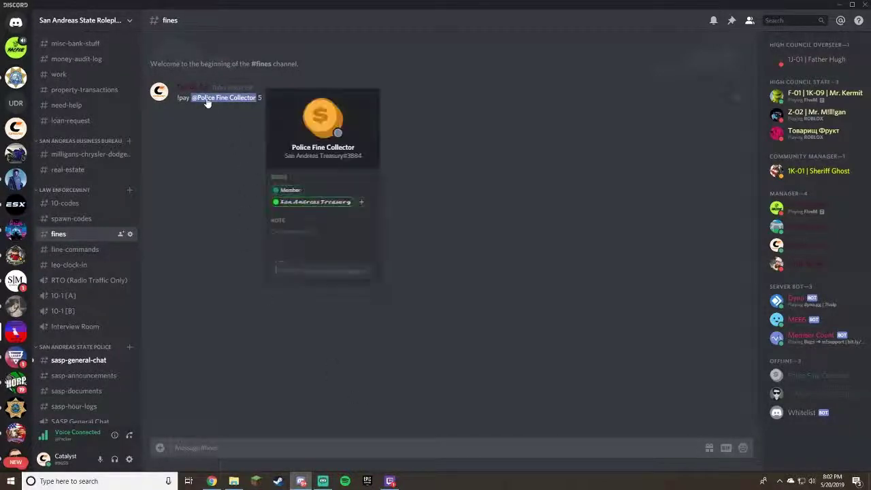
left_click(202, 167)
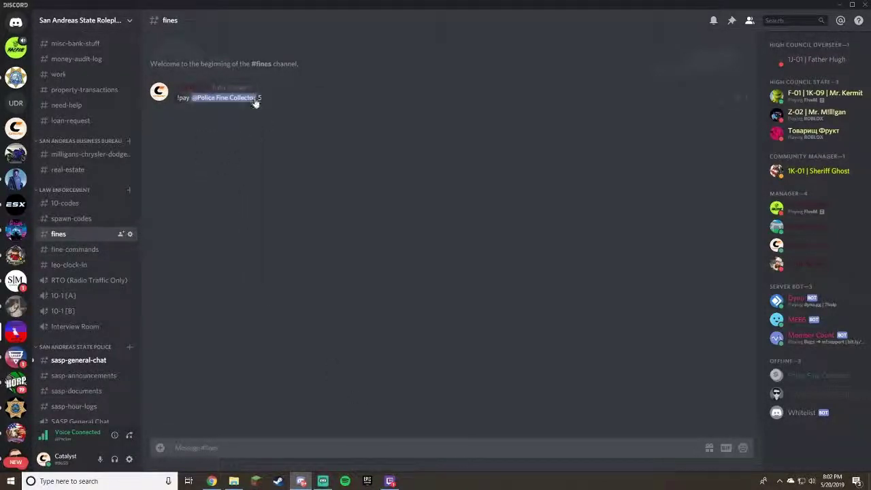
Open the fines channel's Permissions settings and review San Andreas Treasury's permissions.
left_click(129, 233)
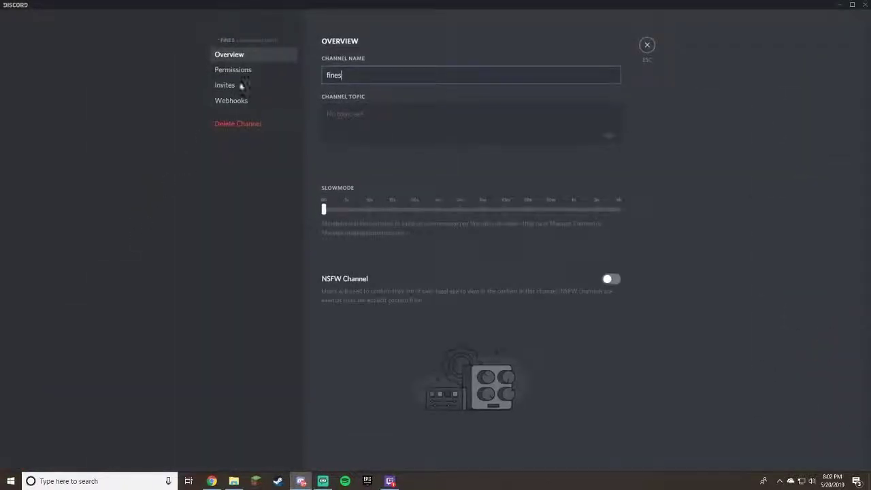
left_click(238, 71)
scroll(367, 326, "down", 3)
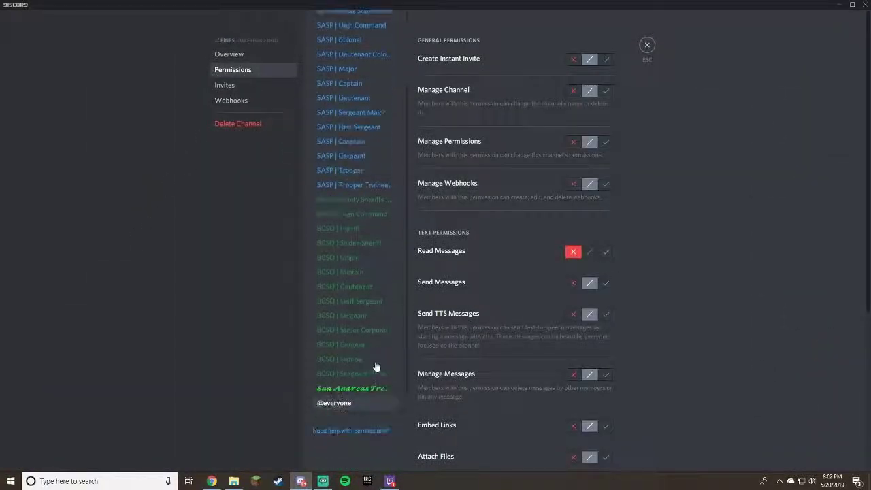
left_click(359, 389)
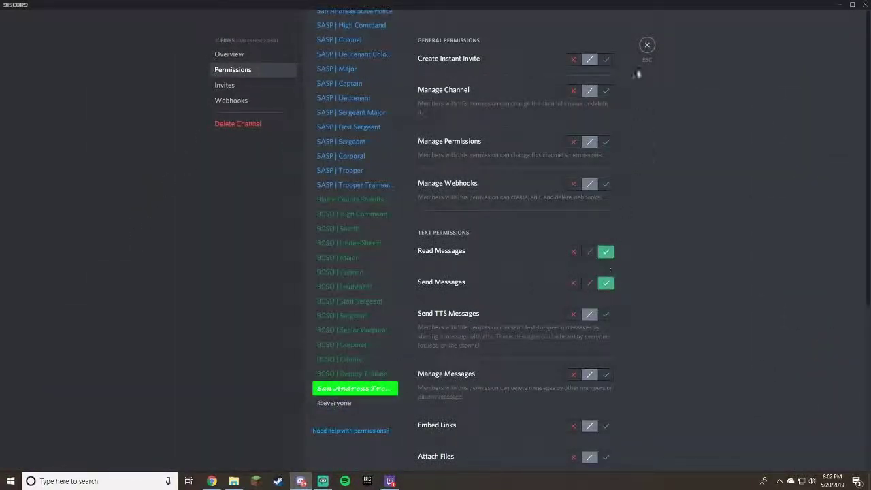
scroll(374, 258, "up", 5)
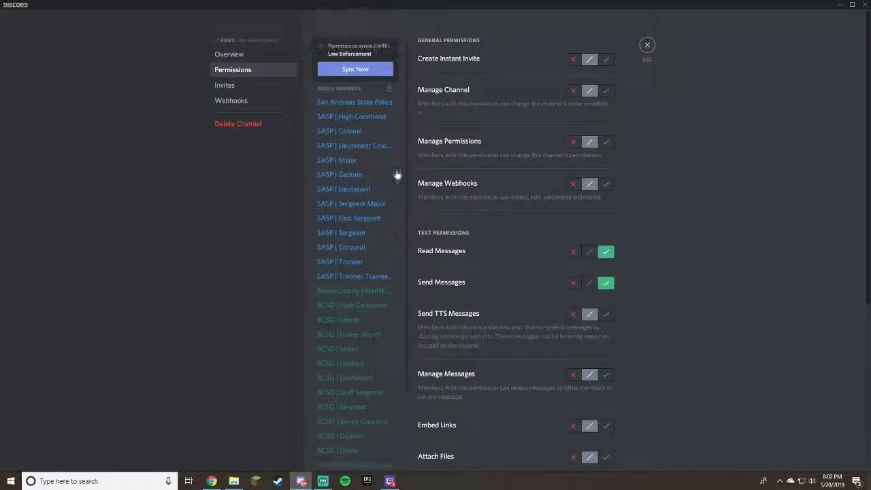
Add San Andreas Treasury and the UnbelievaBoat bot to the channel's permission list.
left_click(390, 89)
scroll(364, 208, "down", 5)
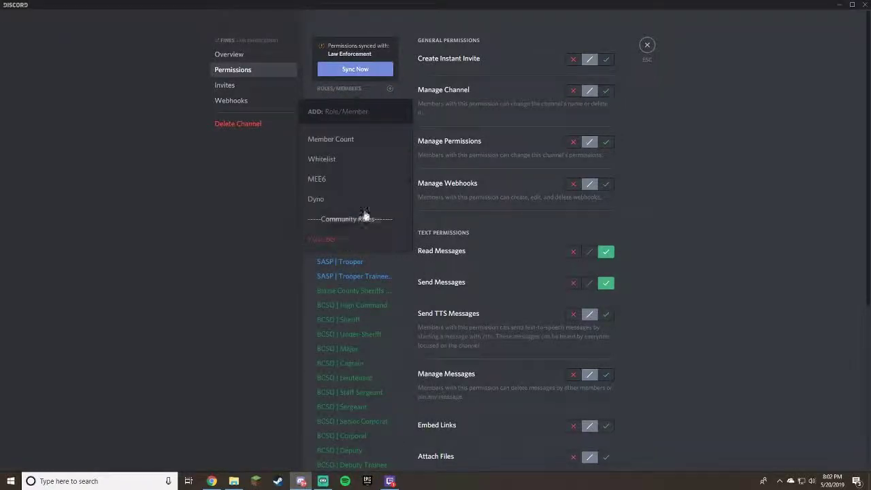
scroll(365, 213, "down", 10)
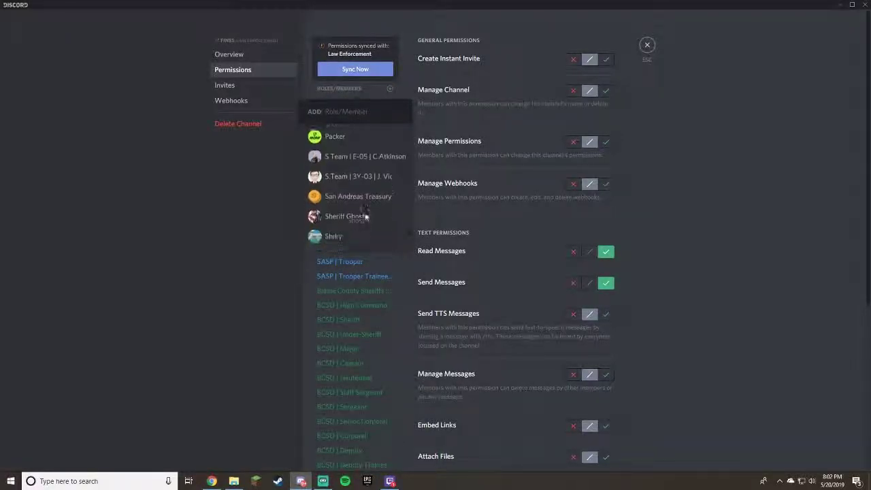
scroll(364, 215, "up", 3)
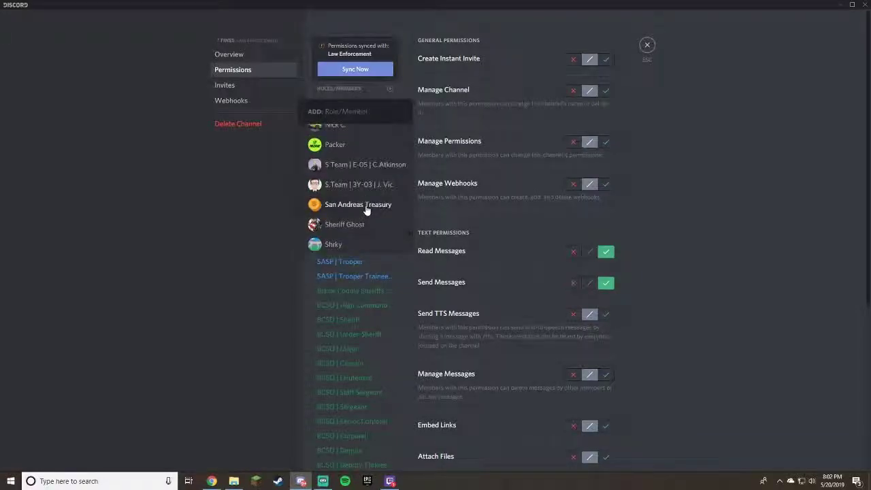
left_click(366, 207)
left_click(389, 89)
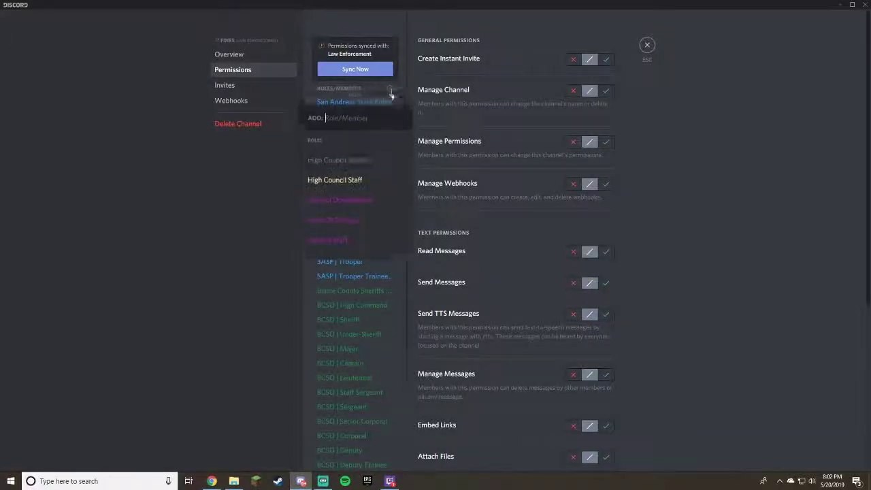
scroll(363, 213, "down", 10)
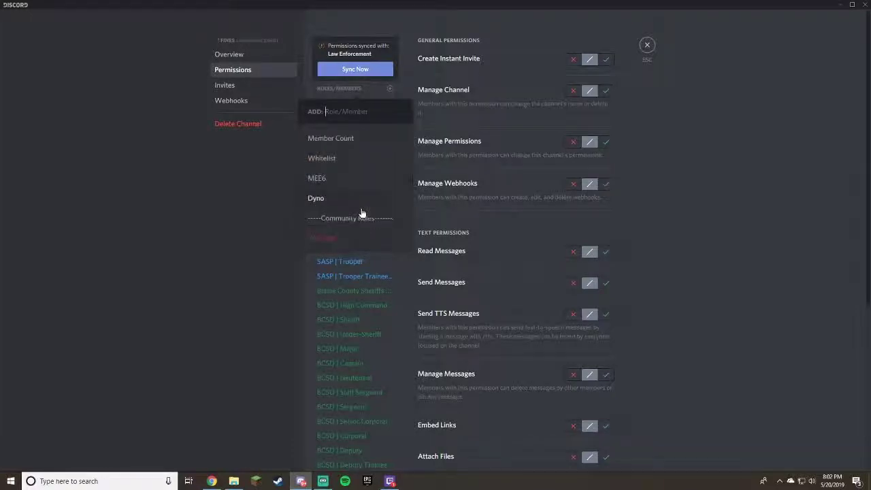
scroll(363, 211, "down", 15)
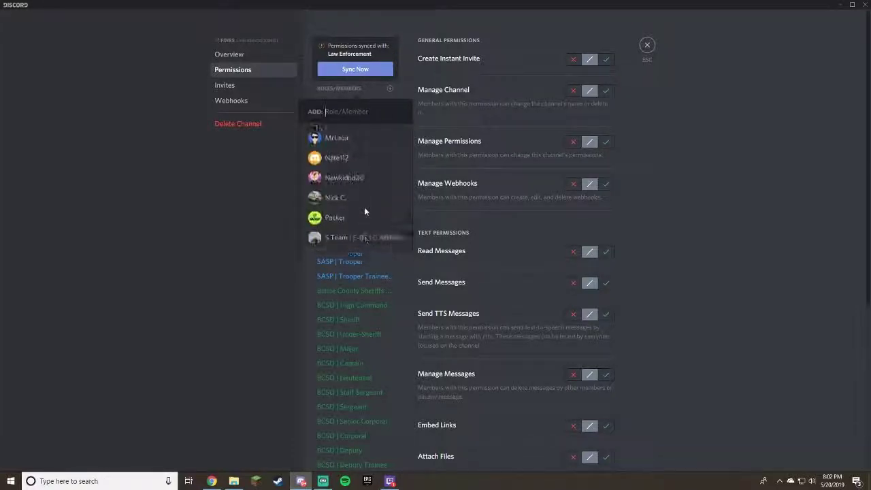
scroll(364, 206, "up", 5)
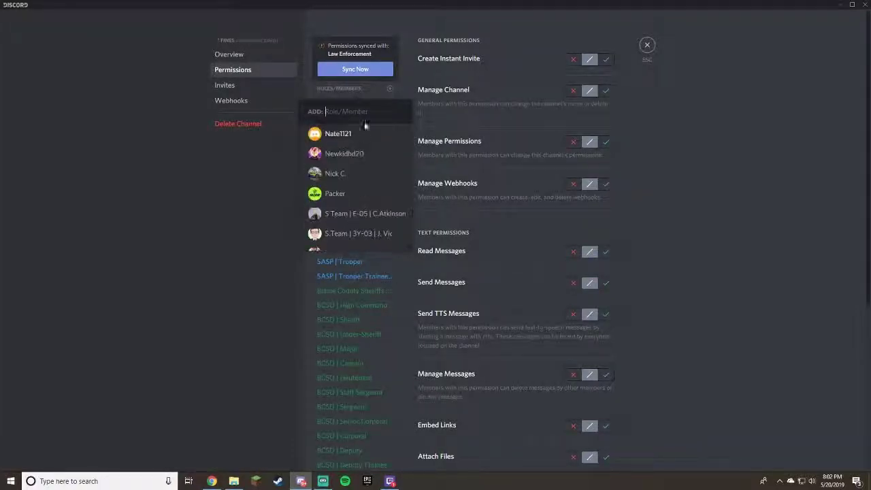
type("new")
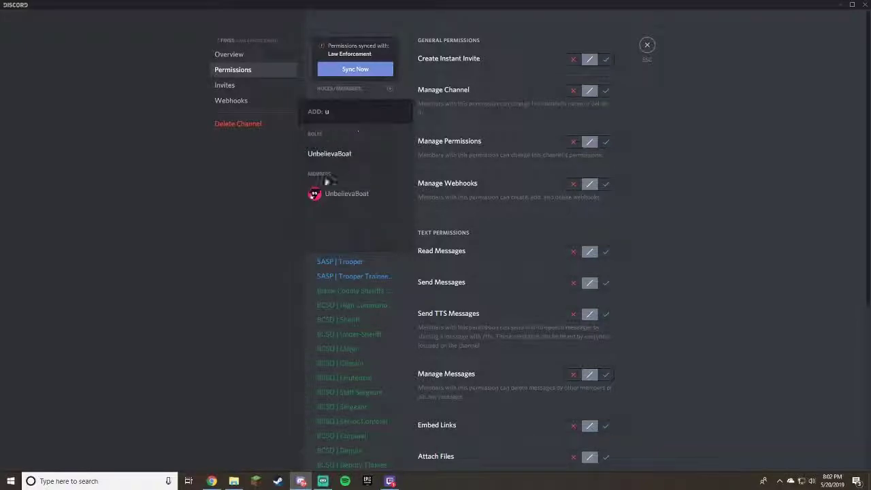
left_click(332, 195)
Allow Read and Send Messages for UnbelievaBoat and San Andreas Treasury, then save and close.
scroll(398, 170, "down", 4)
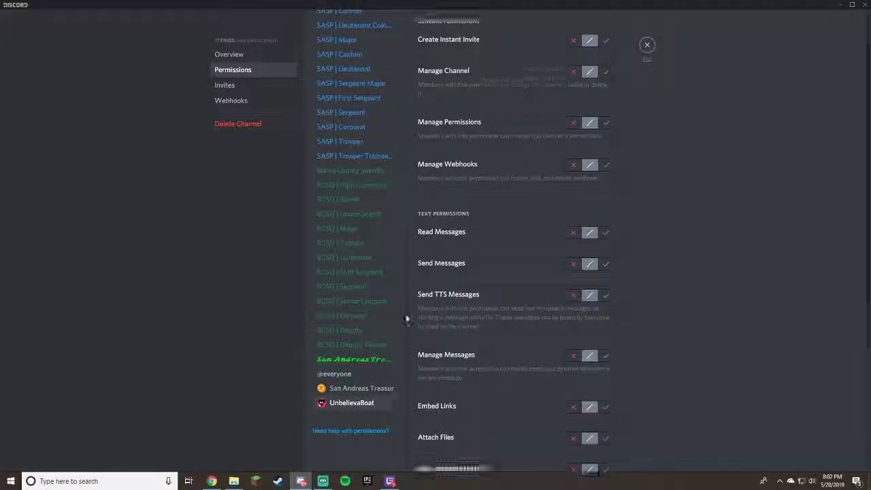
scroll(606, 163, "up", 2)
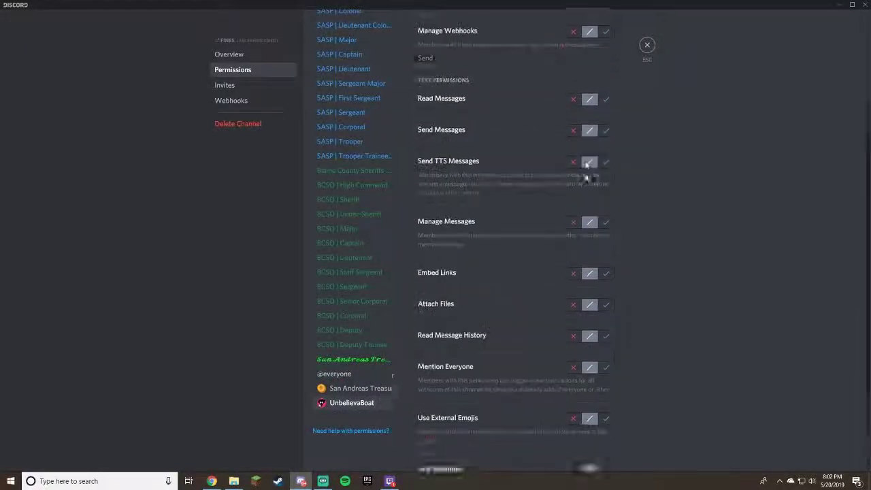
left_click(606, 161)
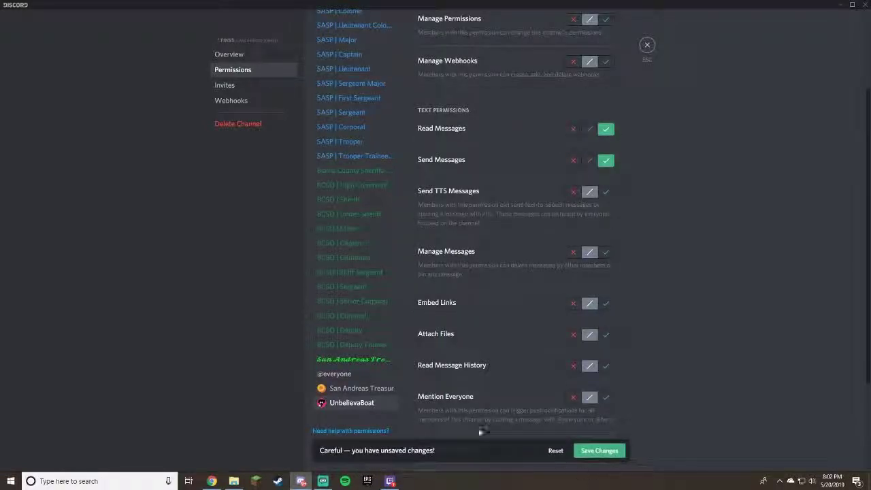
left_click(606, 128)
left_click(606, 161)
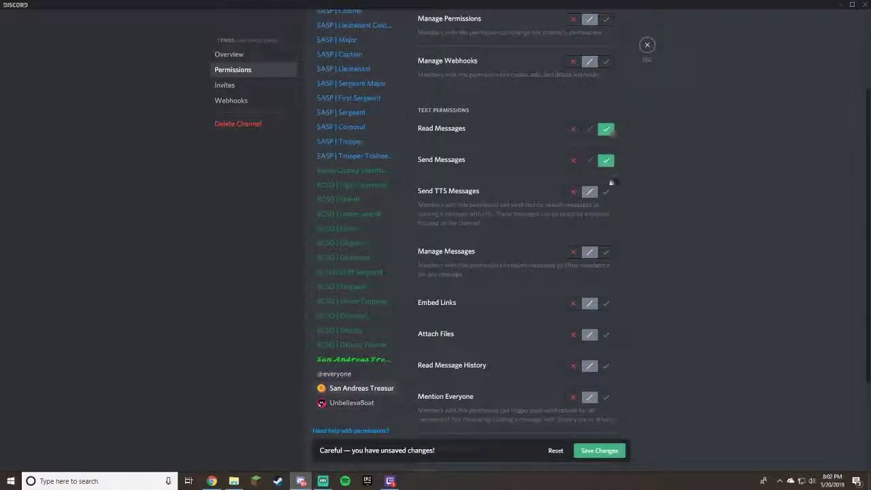
left_click(589, 450)
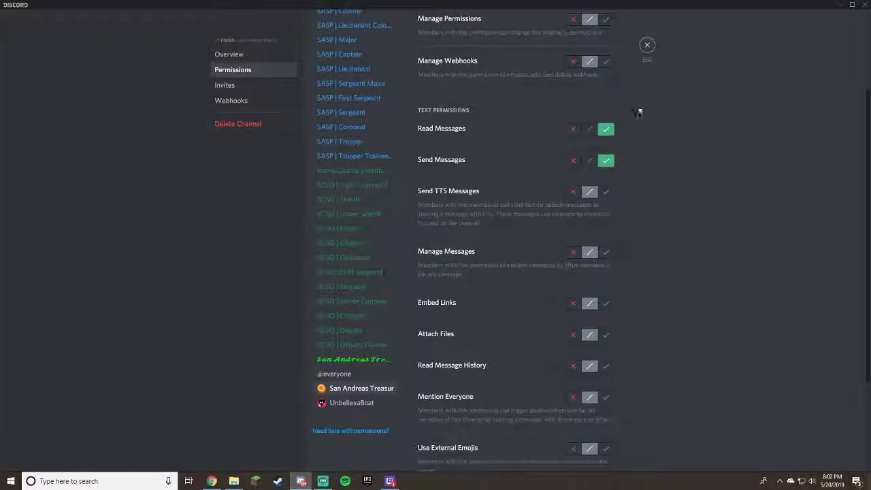
left_click(647, 47)
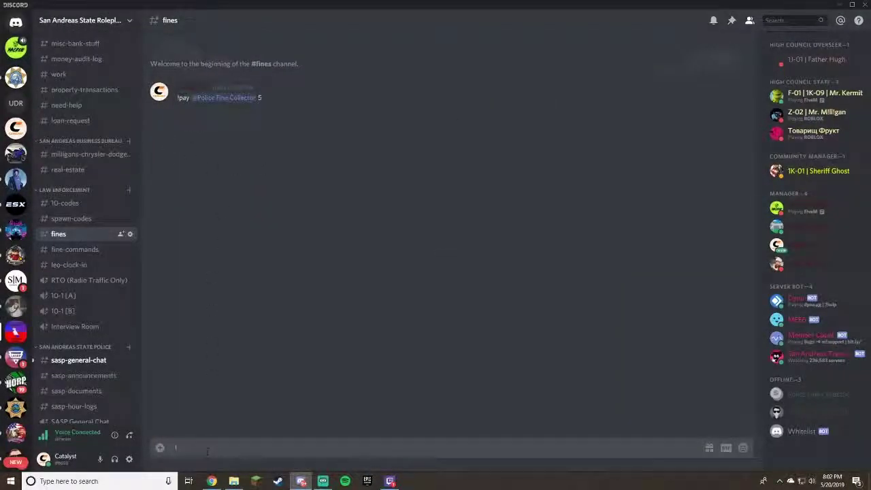
type("!pay @poli")
left_click(213, 378)
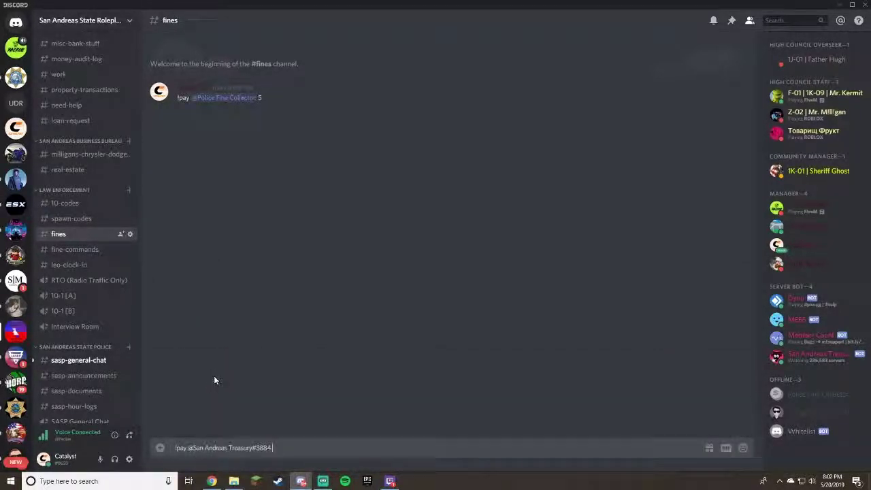
type("5")
key("Return")
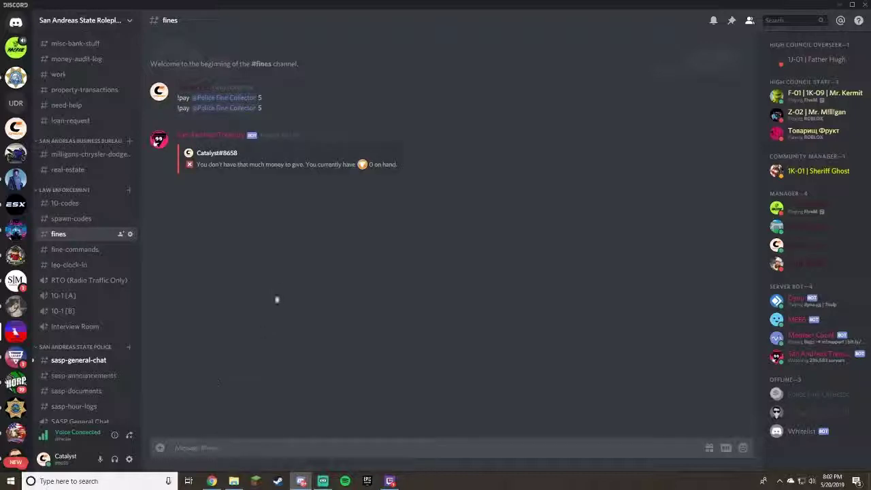
Open #fine-commands, then #leo-clock-in, and highlight its pinned clock-in format message.
left_click(75, 255)
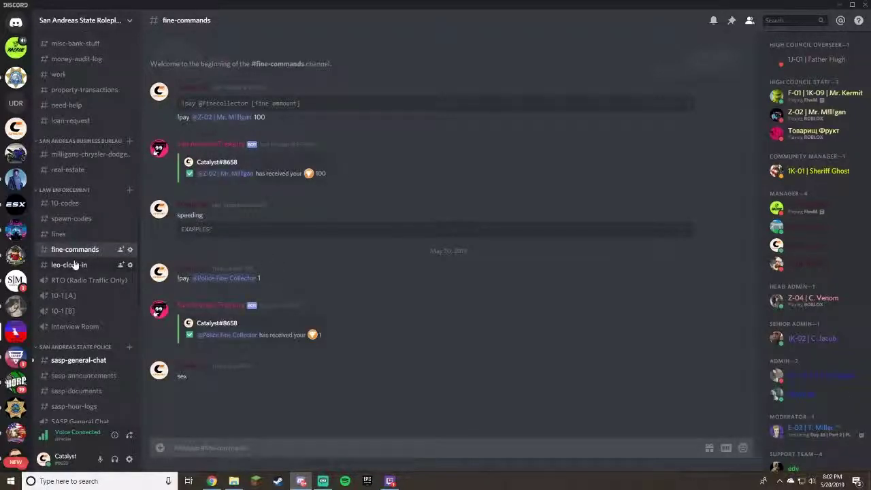
left_click(70, 264)
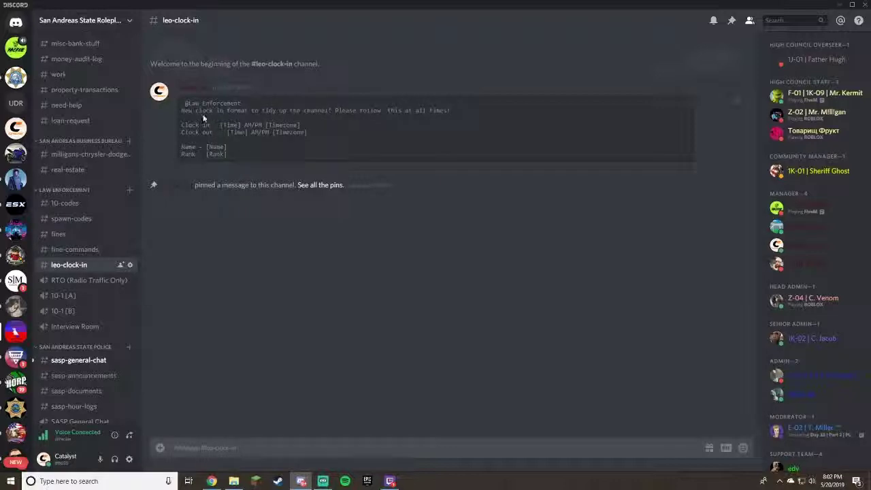
left_click_drag(185, 103, 276, 150)
left_click(385, 147)
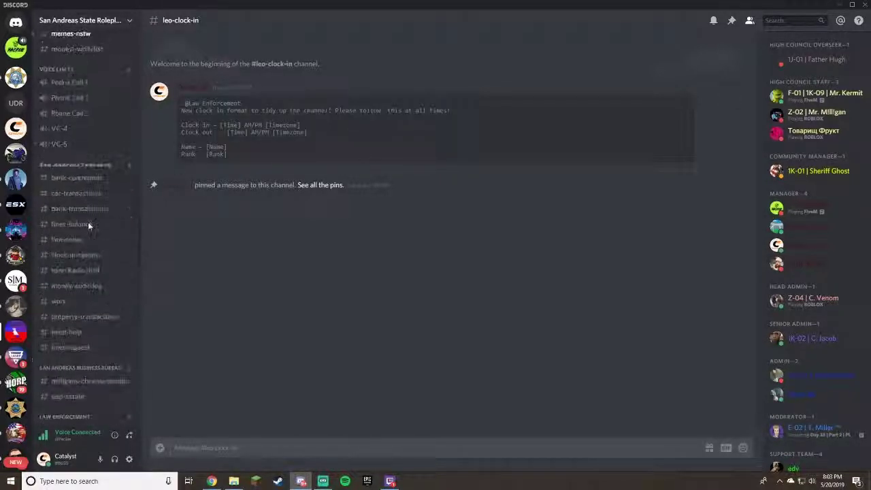
scroll(87, 222, "up", 3)
scroll(88, 225, "down", 4)
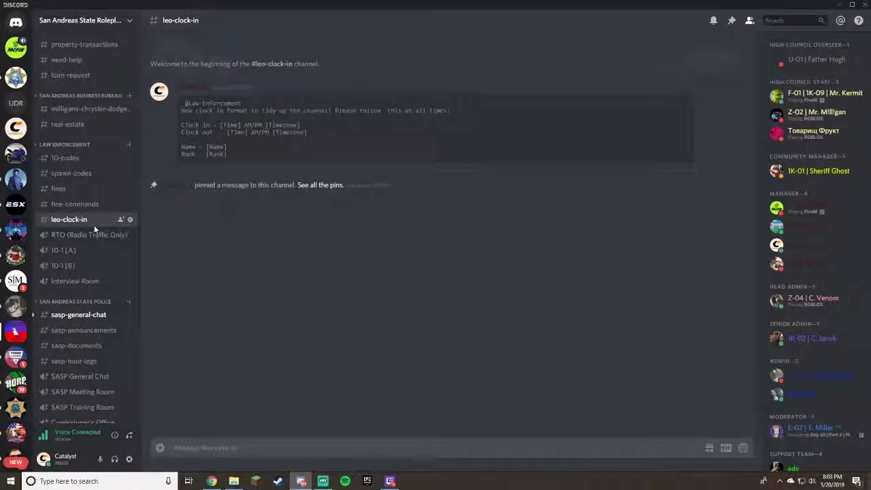